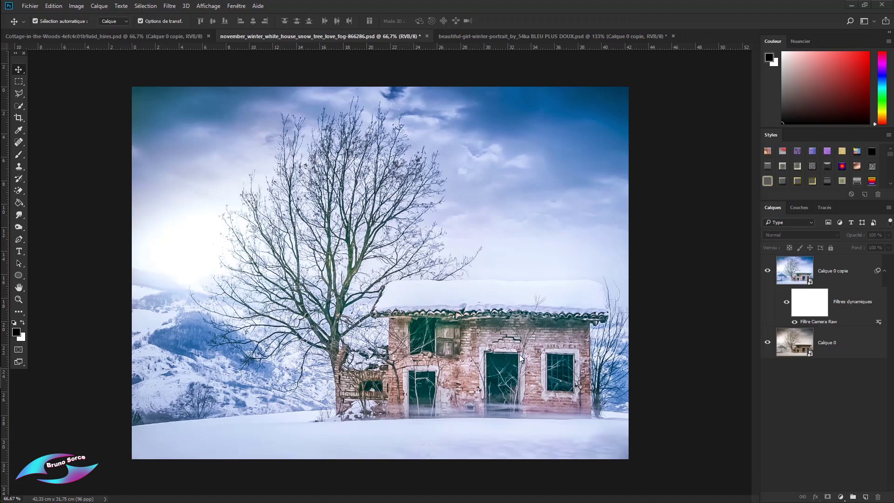
Hide and reshow Calque 0 copie to compare the blue filter, then bring up the snow-girl portrait.
{"action": "left_click", "coordinate": [767, 343], "text": "alt"}
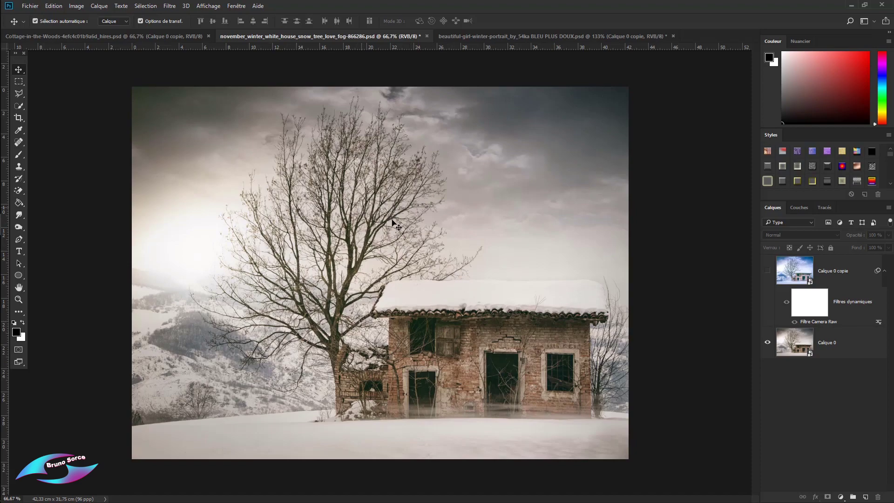
{"action": "left_click", "coordinate": [767, 344], "text": "alt"}
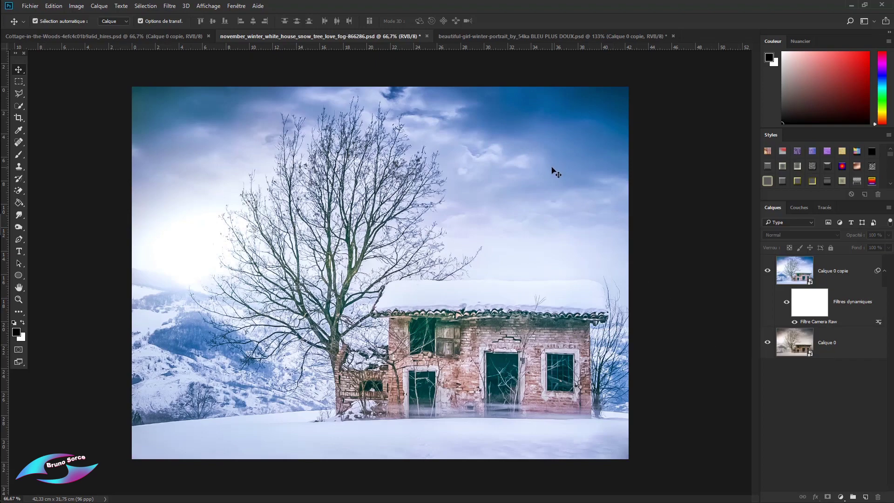
{"action": "left_click", "coordinate": [513, 37]}
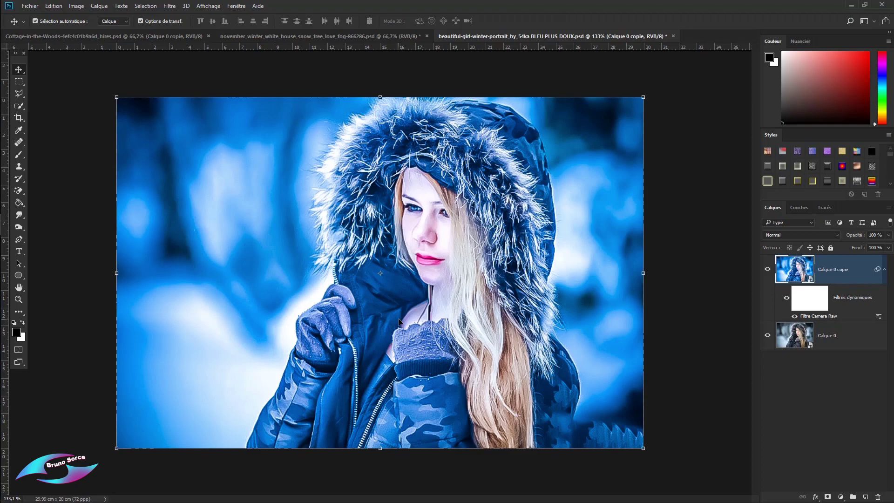
Hide and reshow the portrait's filtered Calque 0 copie, then switch to the Cottage-in-the-Woods document.
{"action": "left_click", "coordinate": [767, 336], "text": "alt"}
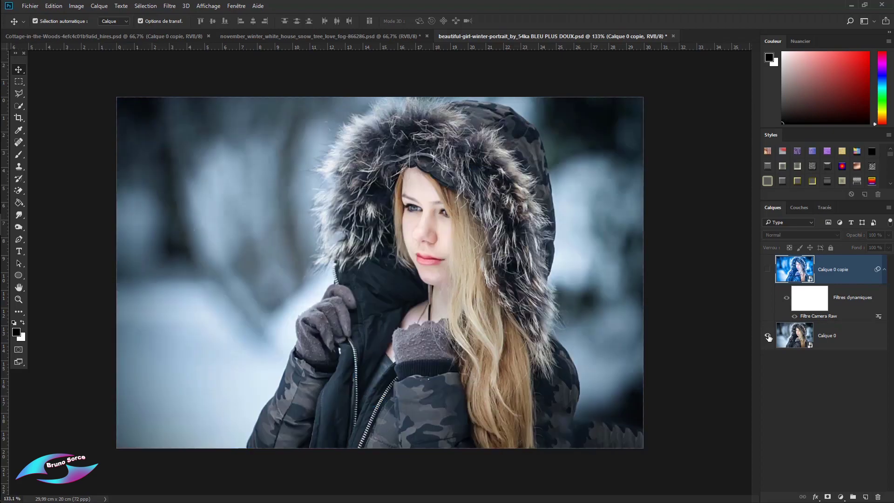
{"action": "left_click", "coordinate": [768, 335], "text": "alt"}
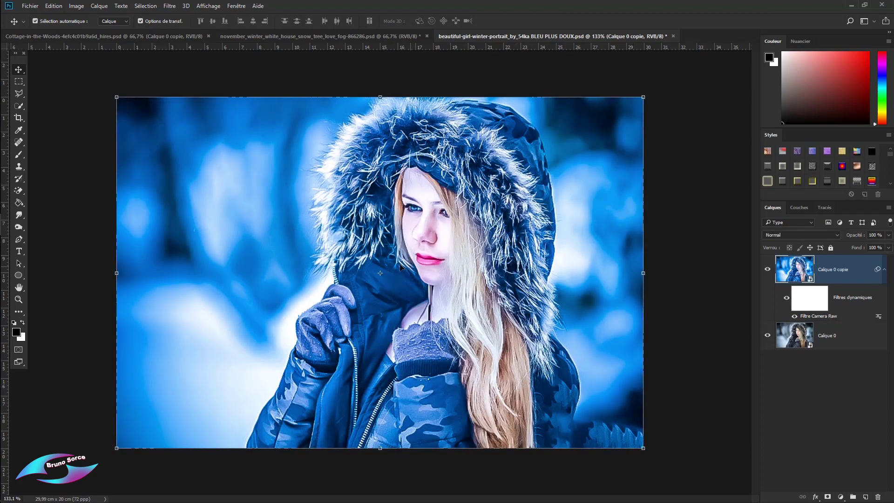
{"action": "left_click", "coordinate": [132, 36]}
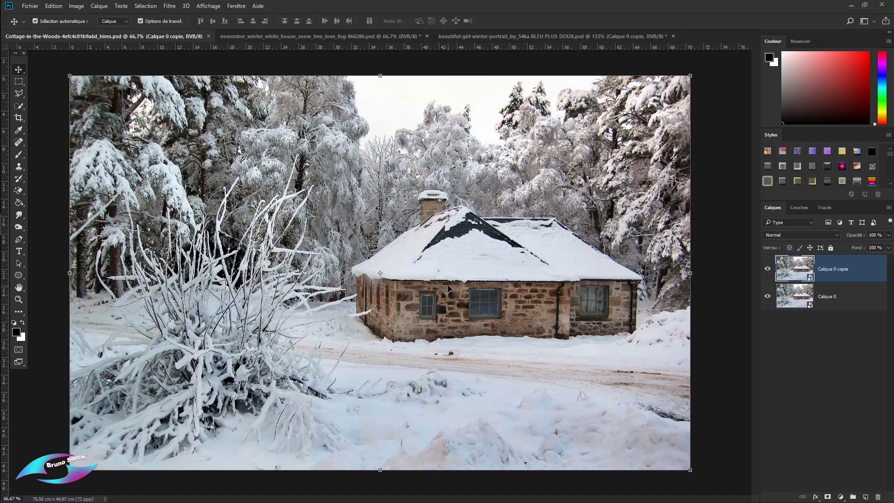
Preview the saved Camera Raw presets on the cottage and apply TONS DE VERT.
{"action": "left_click", "coordinate": [169, 5]}
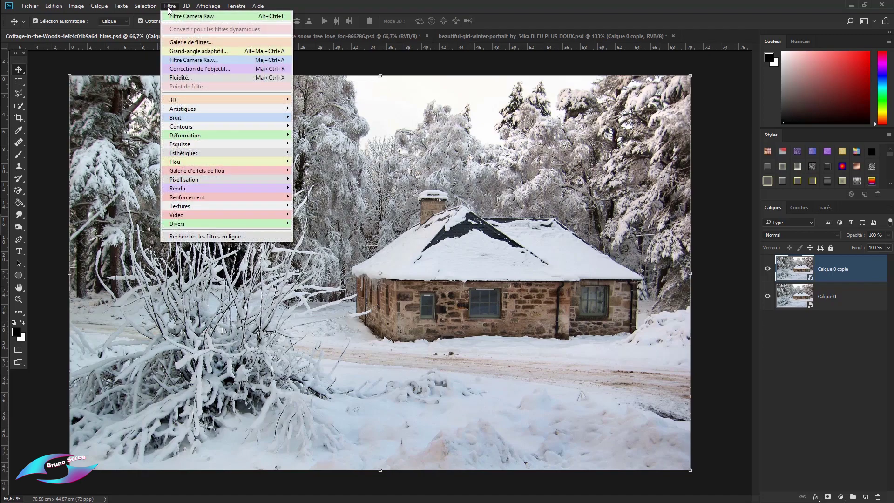
{"action": "left_click", "coordinate": [183, 64]}
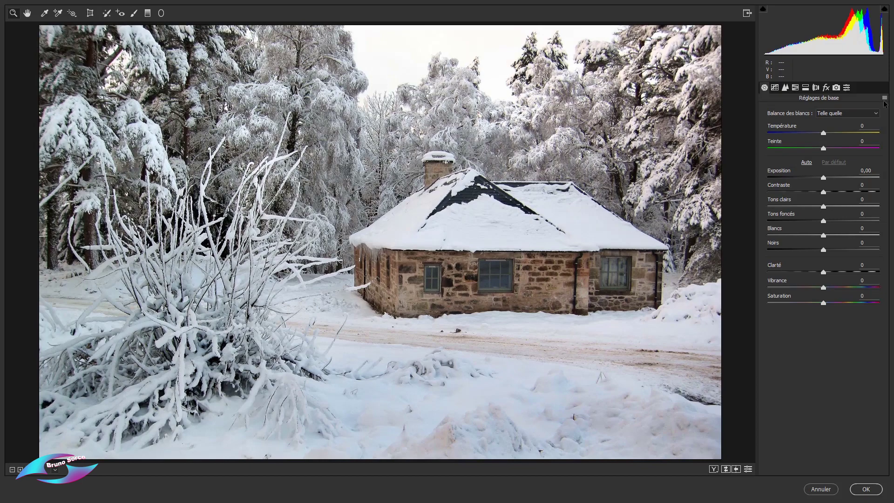
{"action": "left_click", "coordinate": [847, 88]}
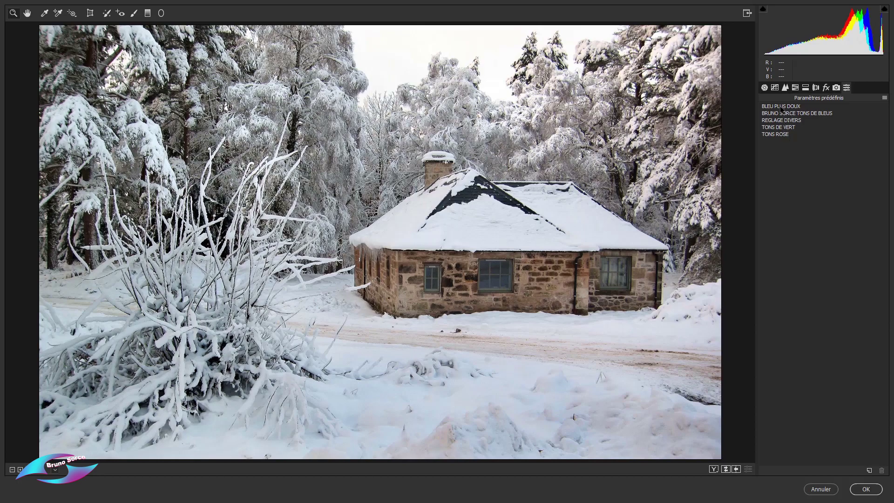
{"action": "left_click", "coordinate": [781, 107]}
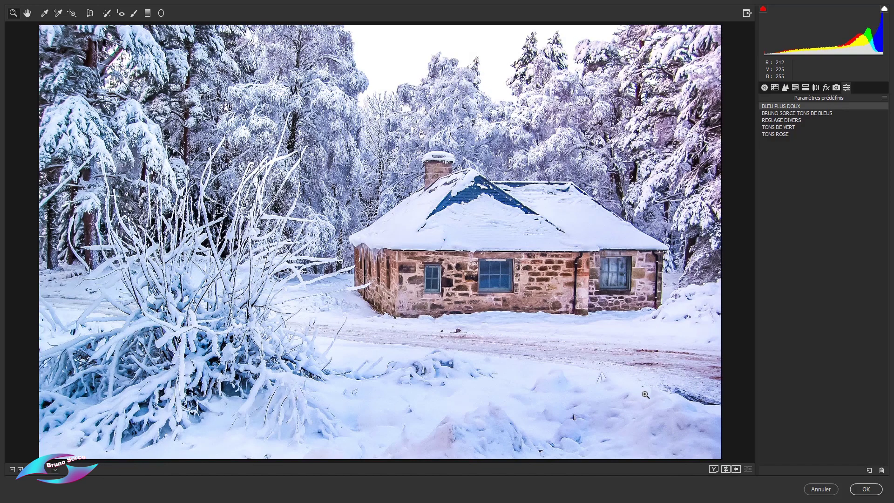
{"action": "left_click", "coordinate": [805, 114]}
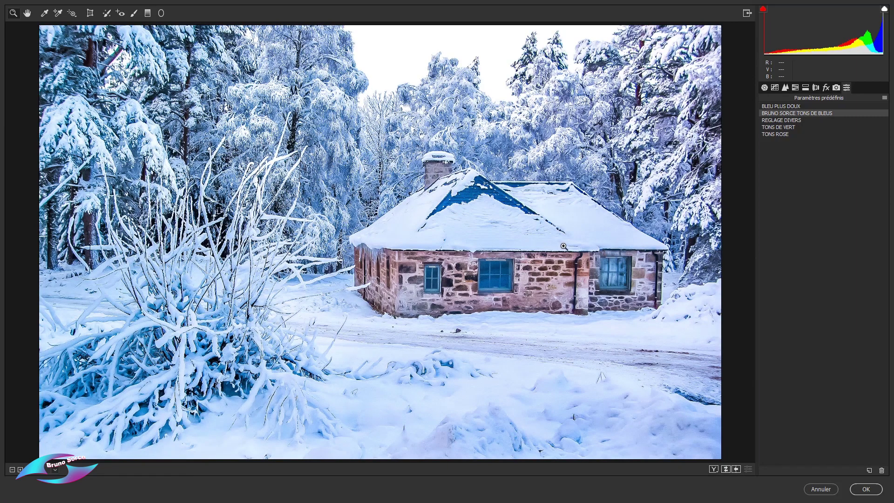
{"action": "left_click", "coordinate": [790, 121]}
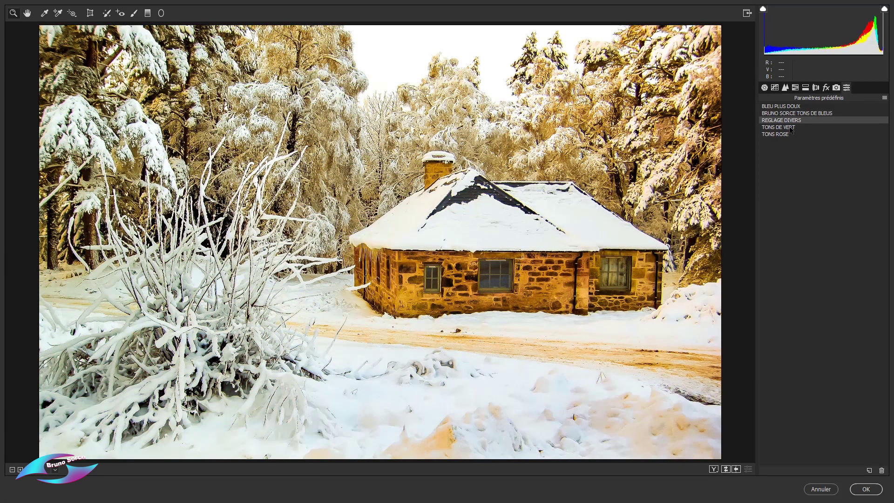
{"action": "left_click", "coordinate": [790, 128]}
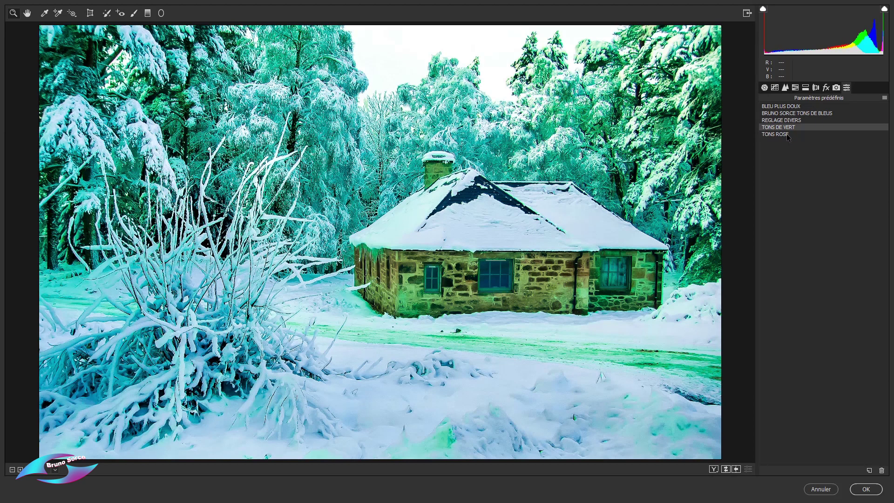
{"action": "left_click", "coordinate": [787, 134]}
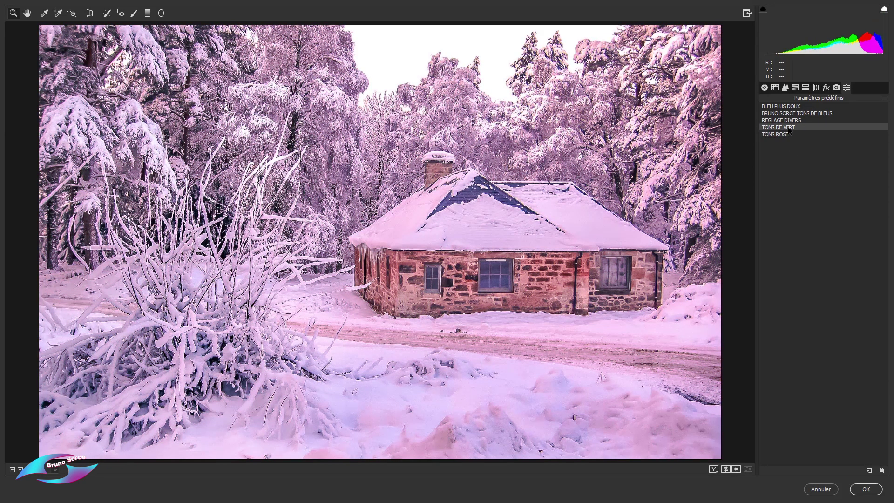
{"action": "left_click", "coordinate": [789, 128]}
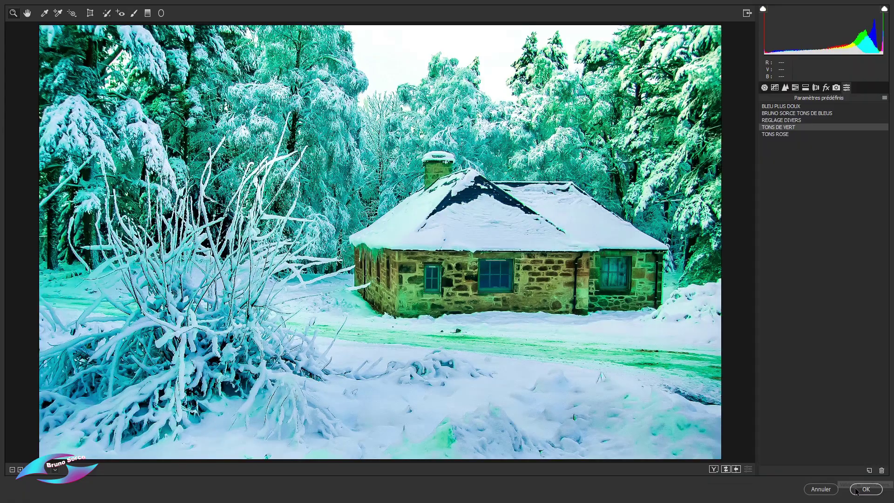
{"action": "left_click", "coordinate": [866, 489]}
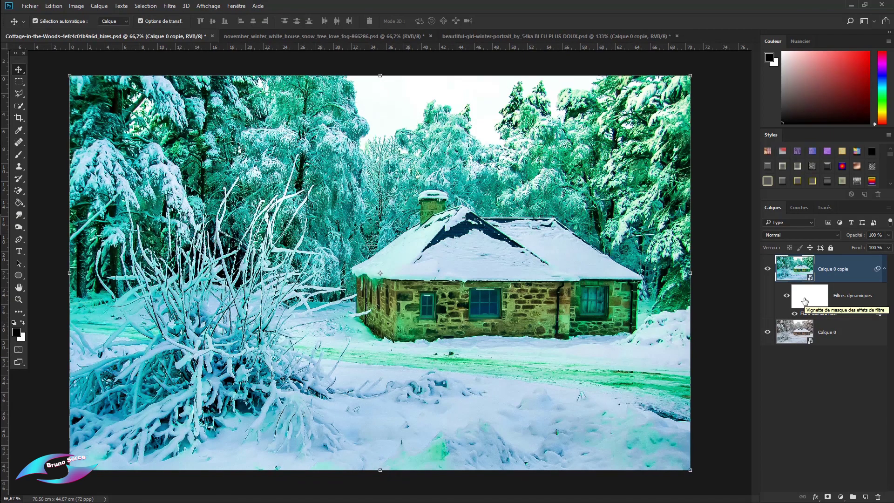
Paint black along the road on the smart filter mask to remove its green tint.
{"action": "left_click", "coordinate": [804, 300]}
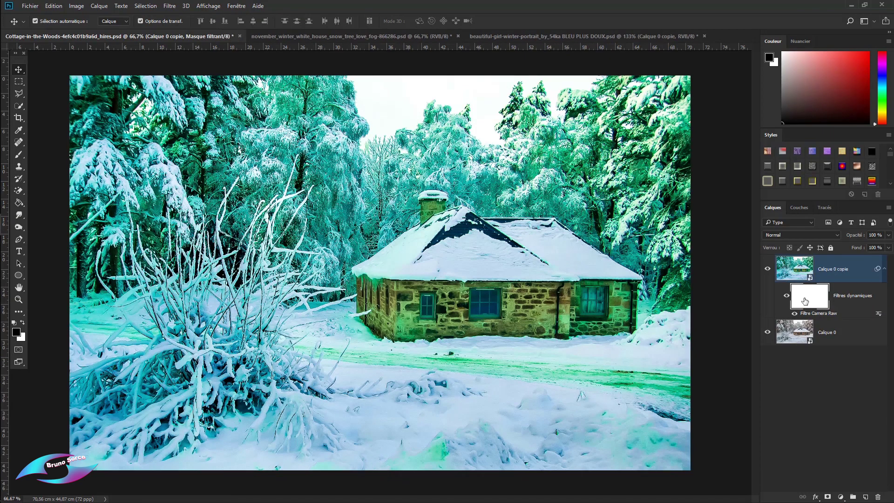
{"action": "left_click", "coordinate": [19, 154]}
{"action": "left_click", "coordinate": [44, 156]}
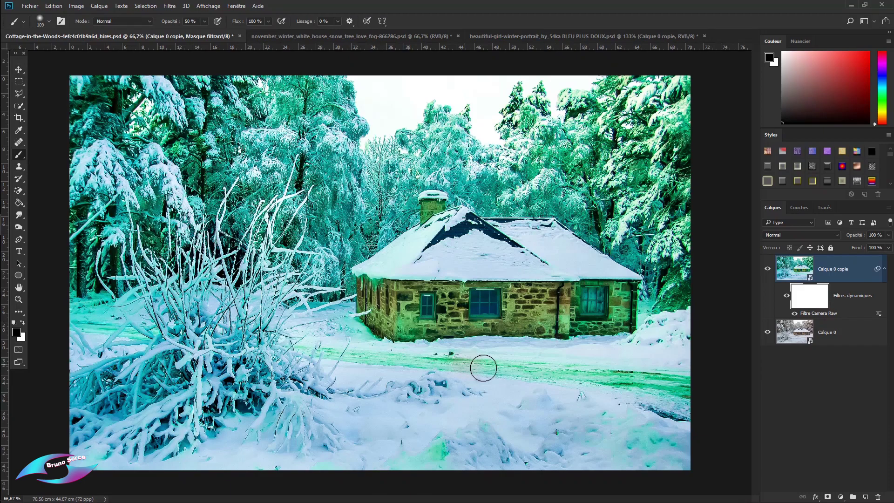
{"action": "left_click_drag", "start_coordinate": [646, 385], "coordinate": [292, 381]}
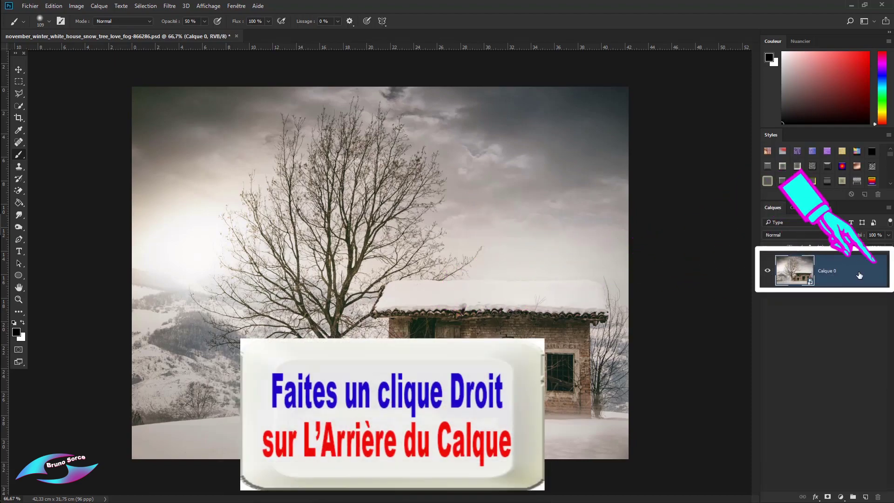
Convert Calque 0 to a smart object and duplicate it with Ctrl+J.
{"action": "right_click", "coordinate": [859, 275]}
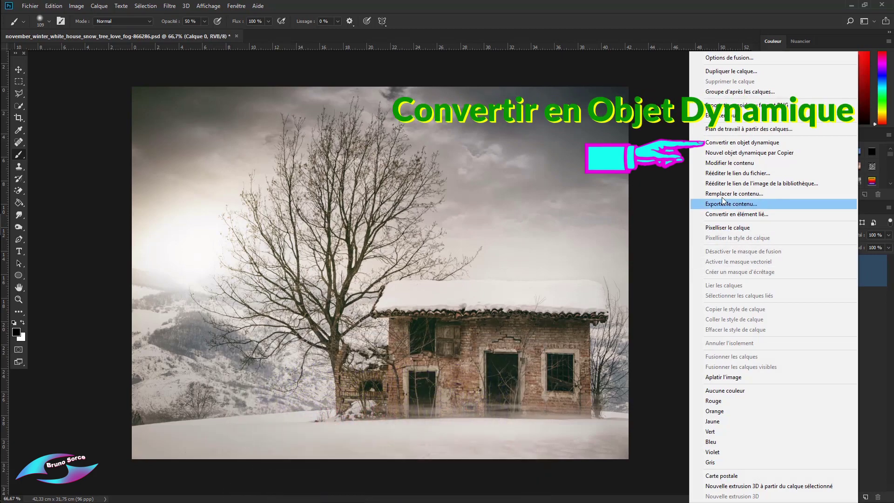
{"action": "left_click", "coordinate": [753, 144]}
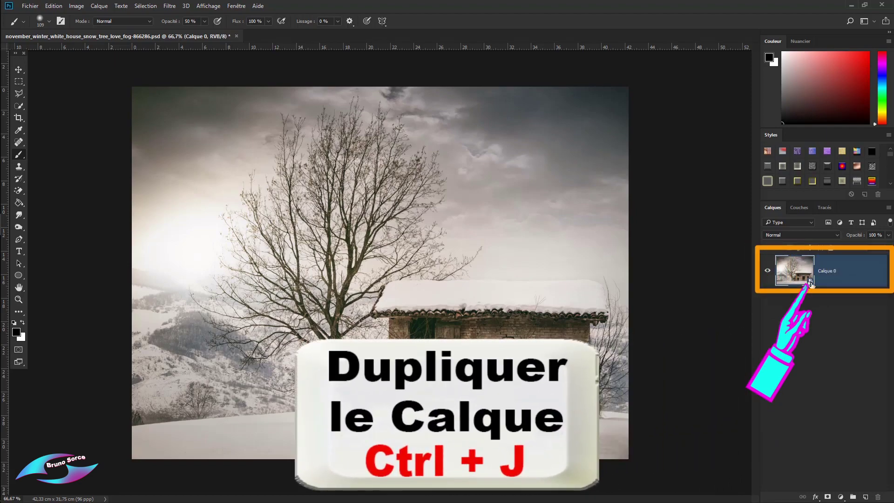
{"action": "key", "text": "ctrl+j"}
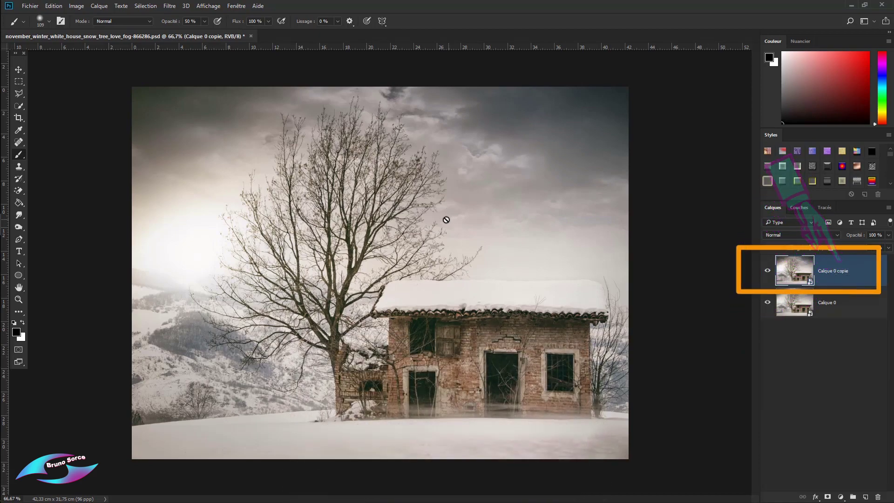
Open Filtre > Filtre Camera Raw on the duplicated house layer.
{"action": "left_click", "coordinate": [170, 6]}
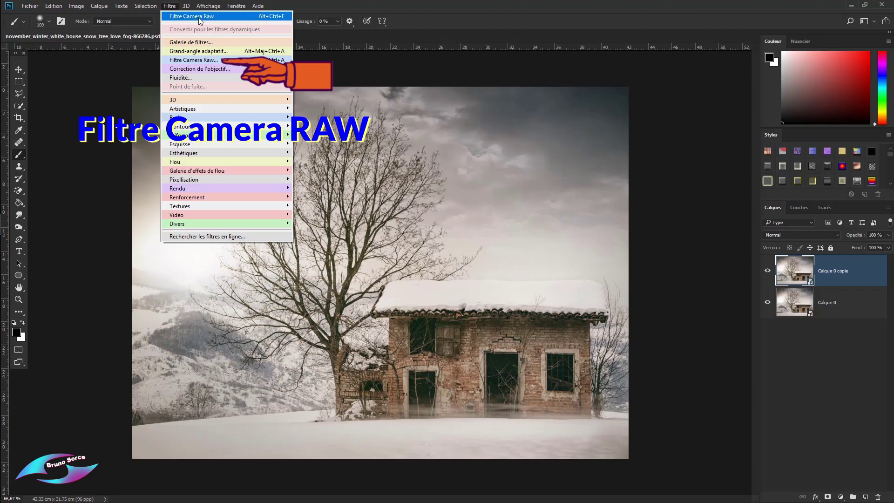
{"action": "left_click", "coordinate": [191, 60]}
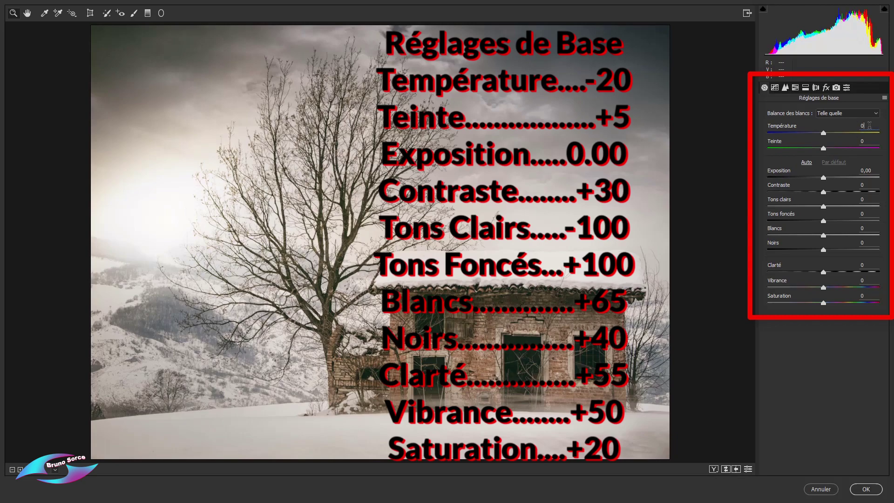
Set Camera Raw white balance to Température -20 and Teinte +5.
{"action": "double_click", "coordinate": [868, 125]}
{"action": "type", "text": "20"}
{"action": "key", "text": "Return"}
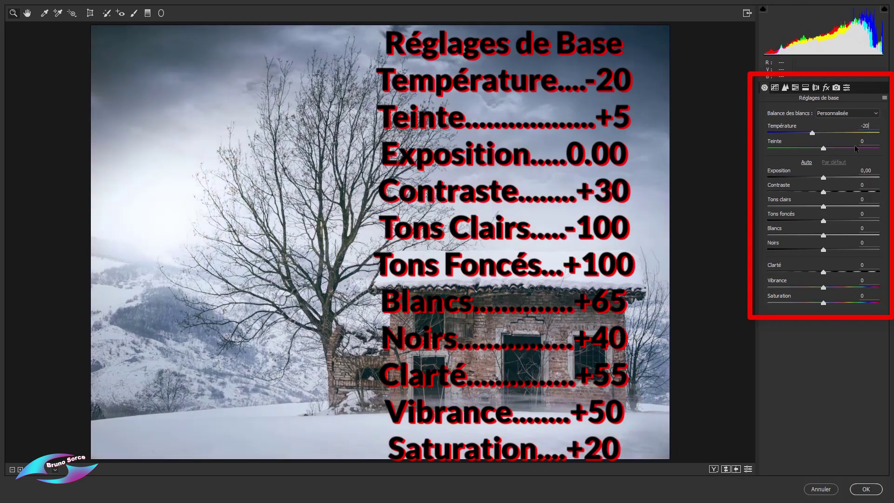
{"action": "double_click", "coordinate": [865, 141]}
{"action": "type", "text": "+5"}
Set Contraste +30, Tons clairs -100, Tons foncés +100, Blancs +65 and Noirs +40.
{"action": "double_click", "coordinate": [862, 185]}
{"action": "type", "text": "+30"}
{"action": "key", "text": "Tab"}
{"action": "type", "text": "-"}
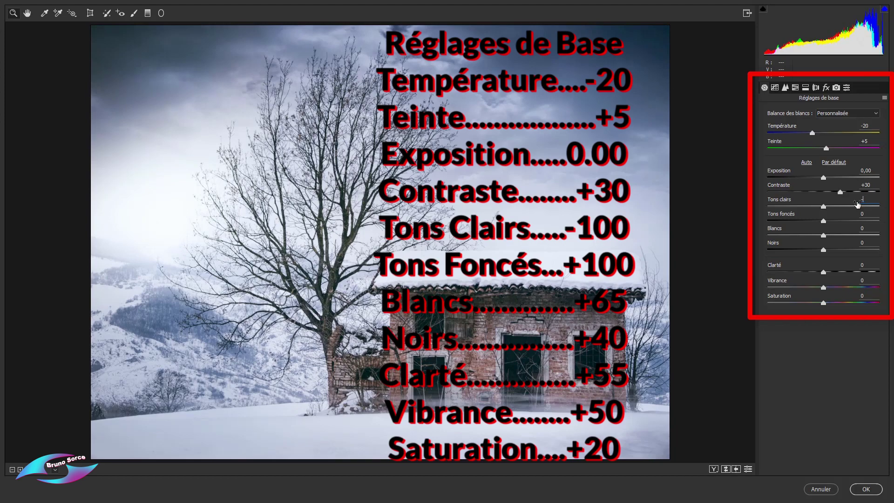
{"action": "type", "text": "100"}
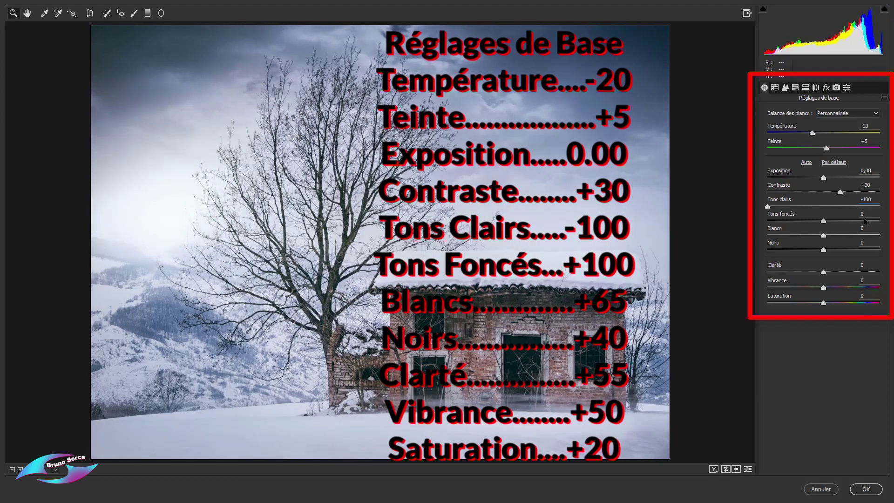
{"action": "key", "text": "Tab"}
{"action": "type", "text": "+100"}
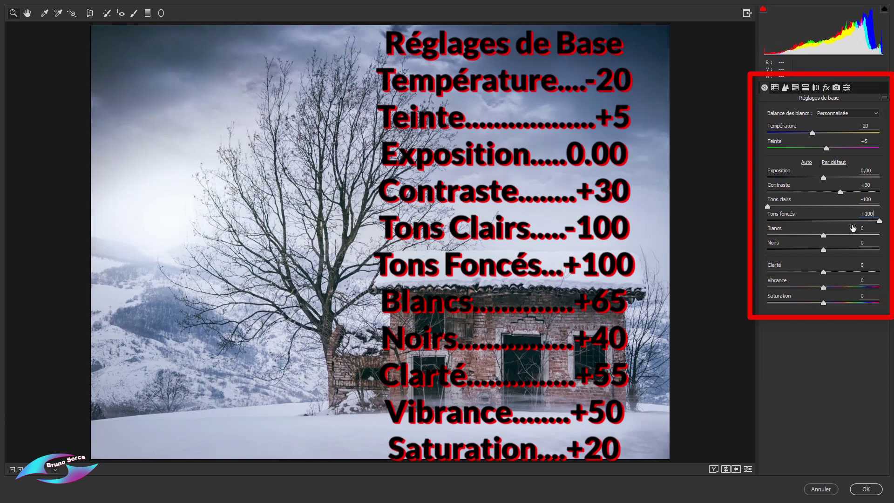
{"action": "double_click", "coordinate": [862, 228]}
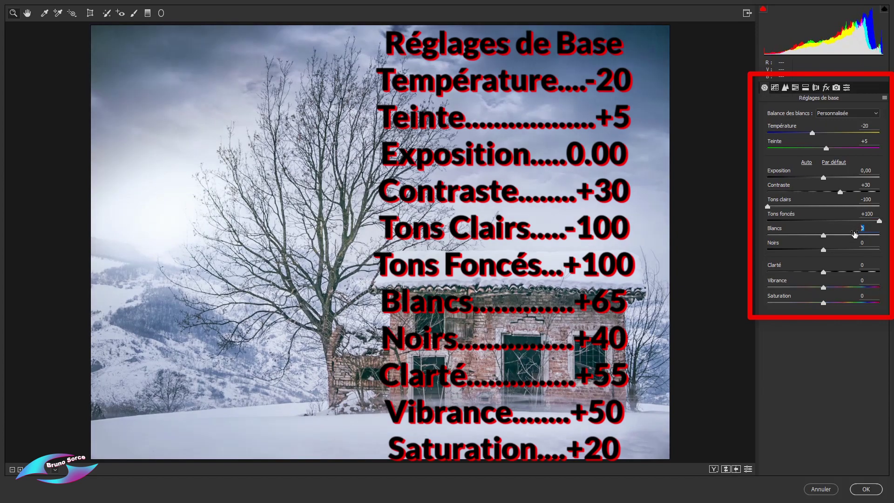
{"action": "type", "text": "+65"}
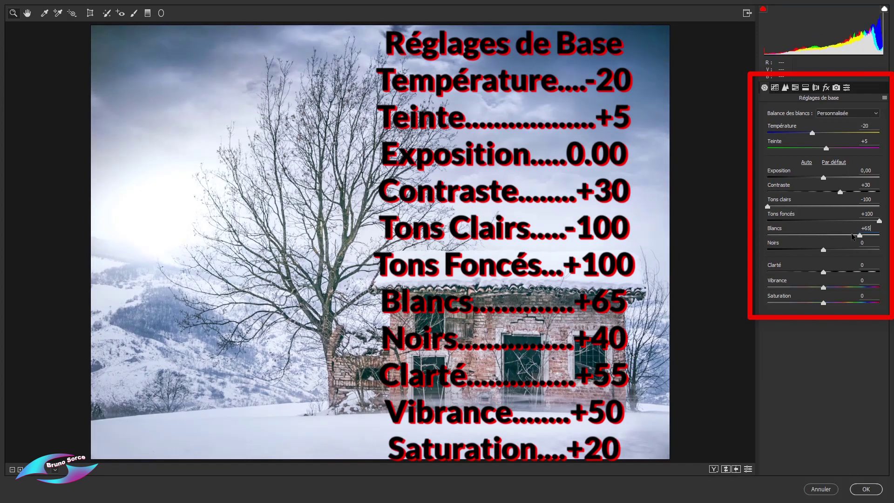
{"action": "key", "text": "Tab"}
{"action": "type", "text": "+4"}
{"action": "type", "text": "0"}
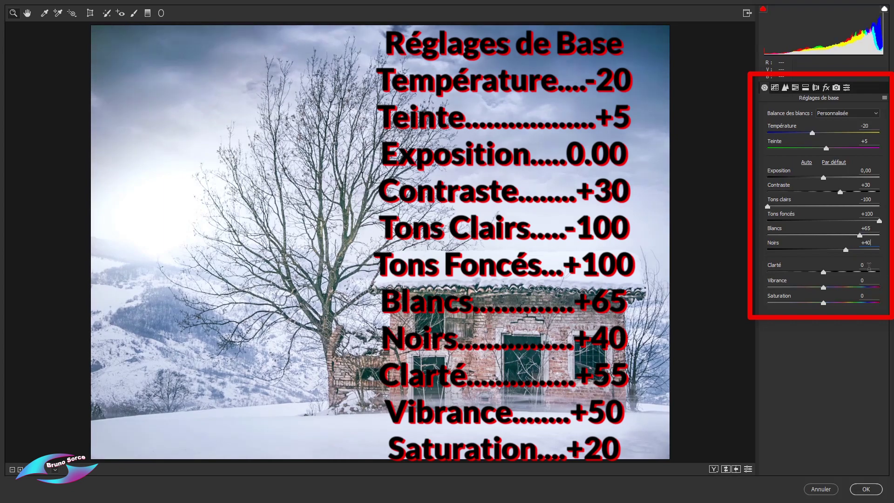
Set Clarté +55, Vibrance +50 and Saturation +20.
{"action": "left_click", "coordinate": [863, 264]}
{"action": "type", "text": "+"}
{"action": "type", "text": "5"}
{"action": "key", "text": "Tab"}
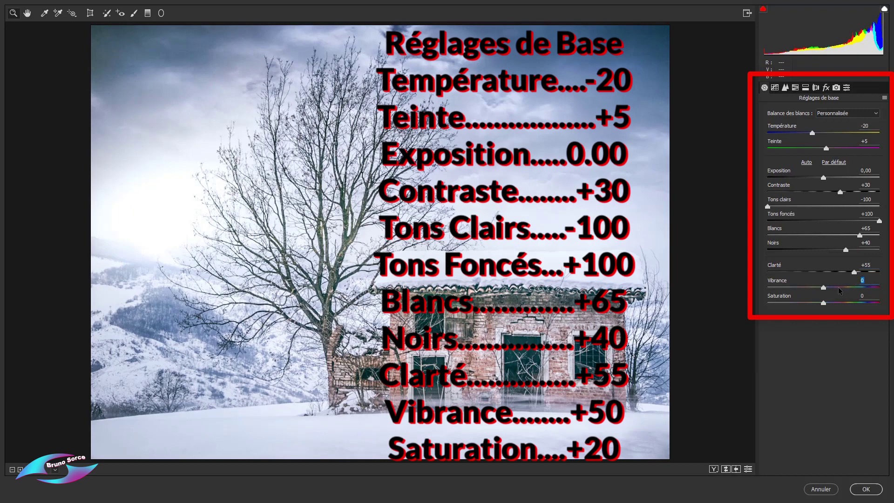
{"action": "type", "text": "+50"}
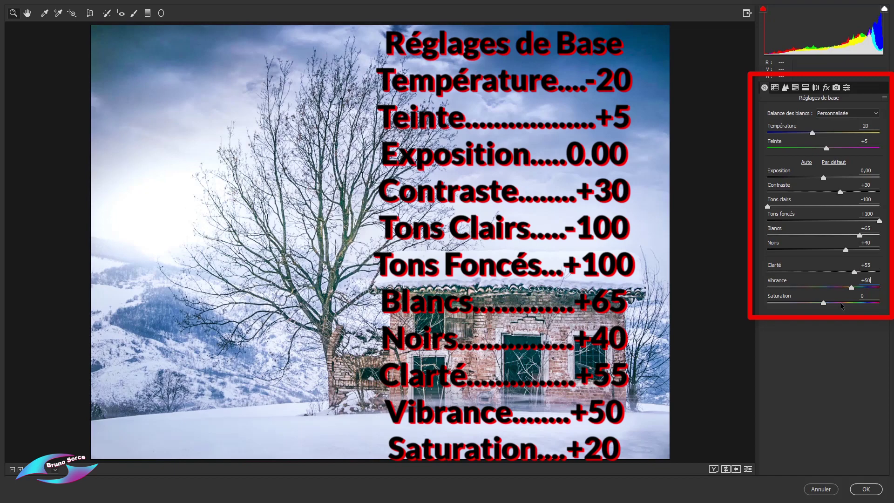
{"action": "key", "text": "Tab"}
{"action": "type", "text": "+"}
{"action": "type", "text": "20"}
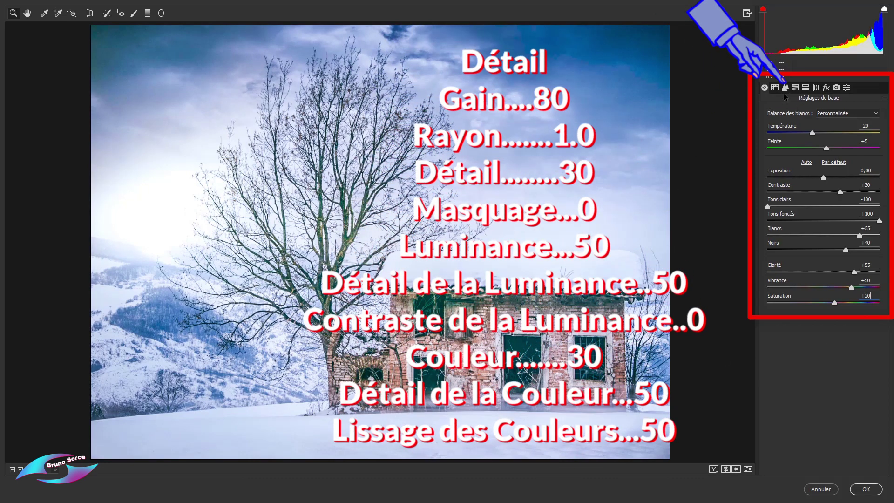
In the Détail panel, set sharpening Gain 80, Rayon 1.0 and Détail 30.
{"action": "left_click", "coordinate": [785, 89]}
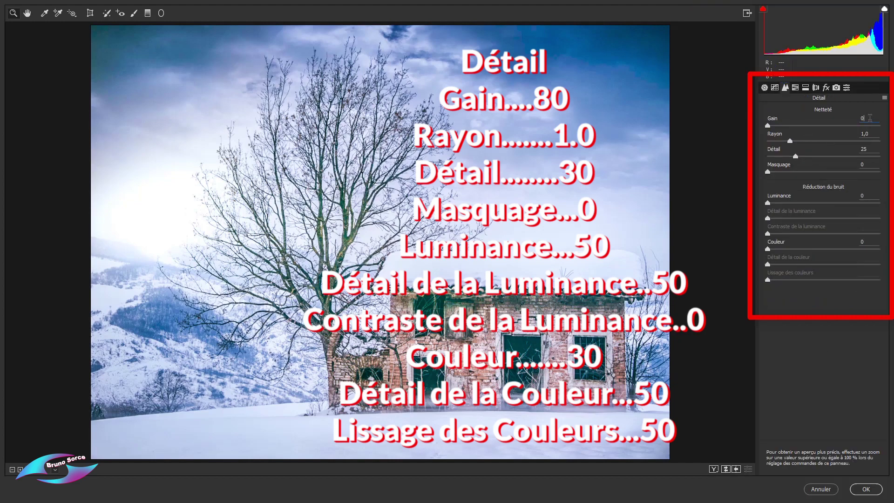
{"action": "double_click", "coordinate": [870, 117]}
{"action": "type", "text": "80"}
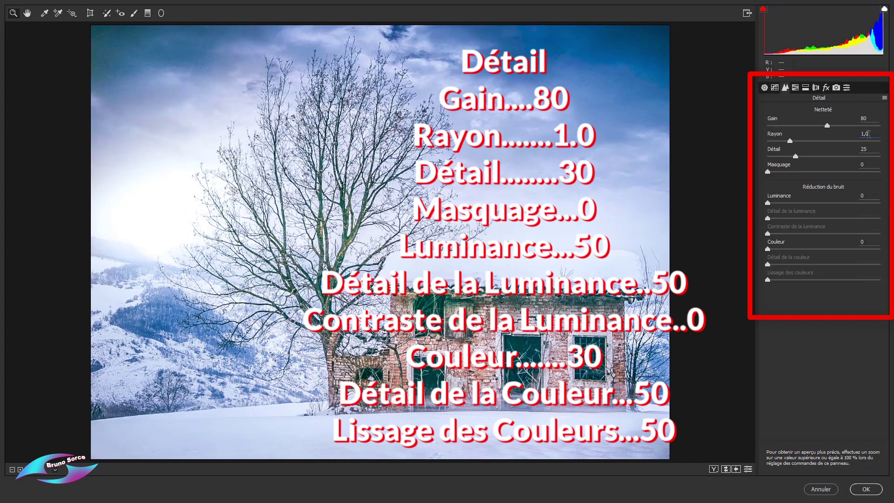
{"action": "key", "text": "Tab"}
{"action": "key", "text": "Tab"}
{"action": "key", "text": "BackSpace"}
{"action": "type", "text": "30"}
Set noise reduction Luminance to 50 and Couleur to 30.
{"action": "left_click", "coordinate": [866, 196]}
{"action": "type", "text": "50"}
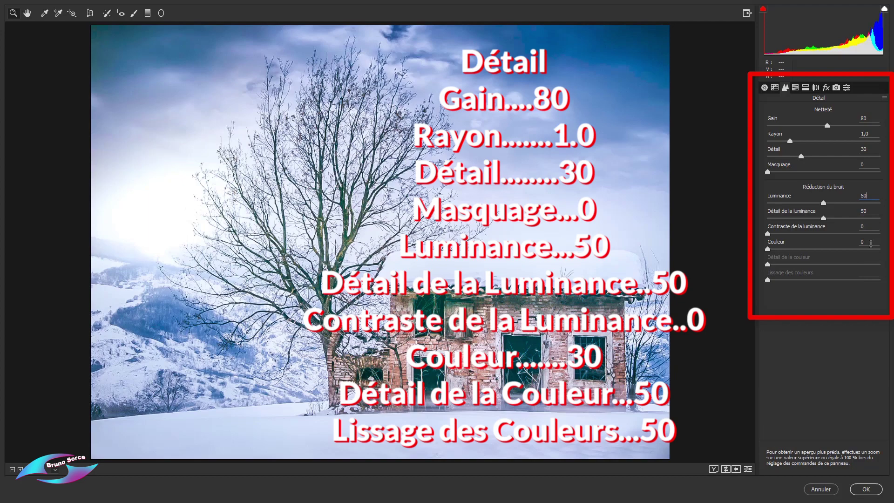
{"action": "left_click", "coordinate": [869, 243]}
{"action": "type", "text": "30"}
{"action": "key", "text": "Return"}
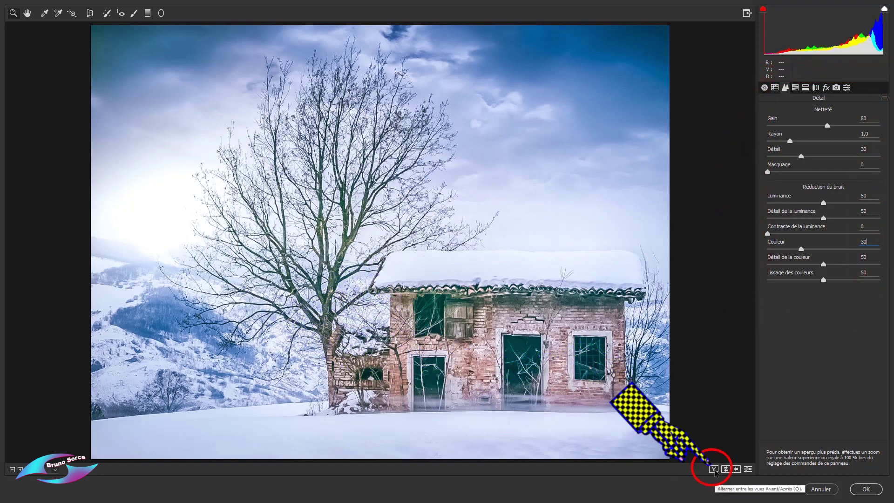
{"action": "left_click", "coordinate": [713, 469]}
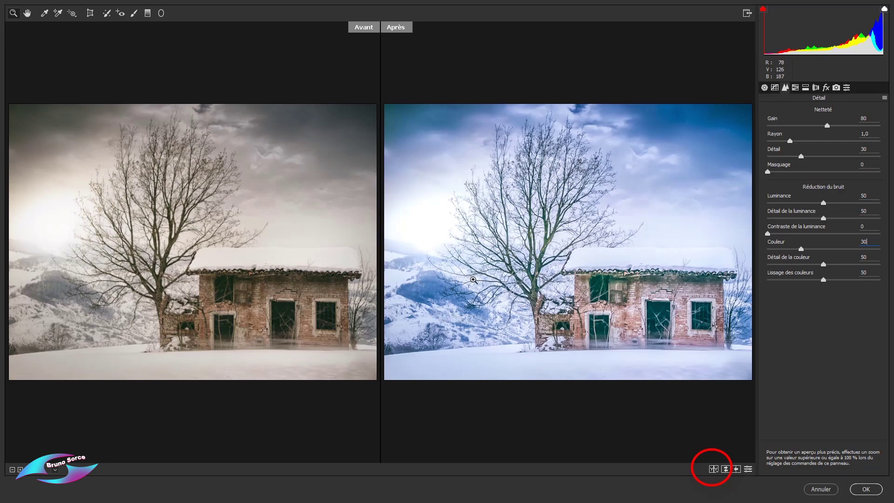
{"action": "left_click", "coordinate": [713, 468]}
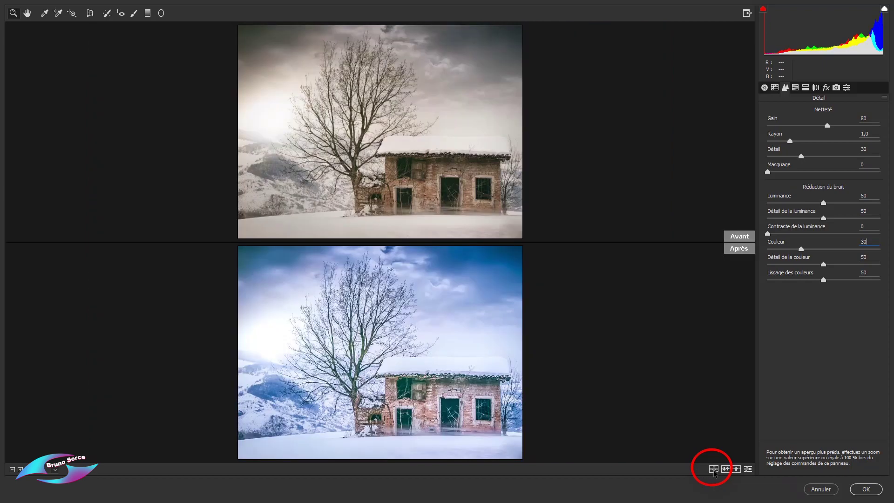
{"action": "left_click", "coordinate": [714, 469]}
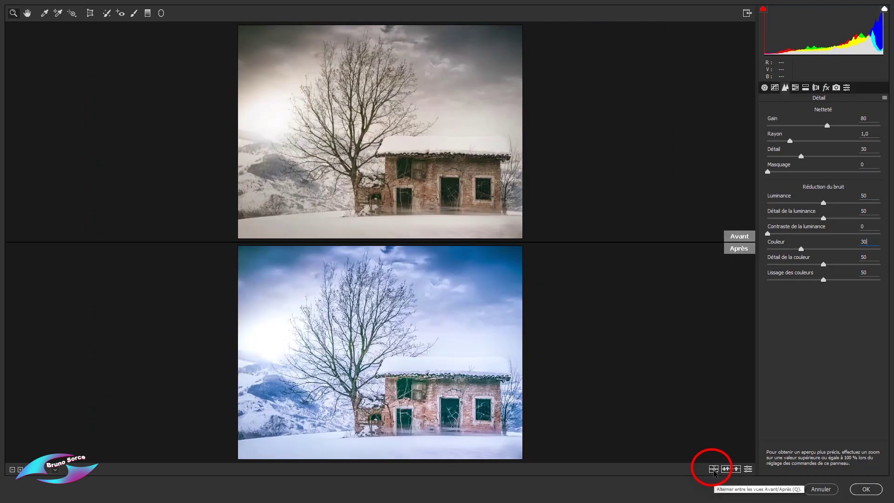
{"action": "left_click", "coordinate": [714, 469]}
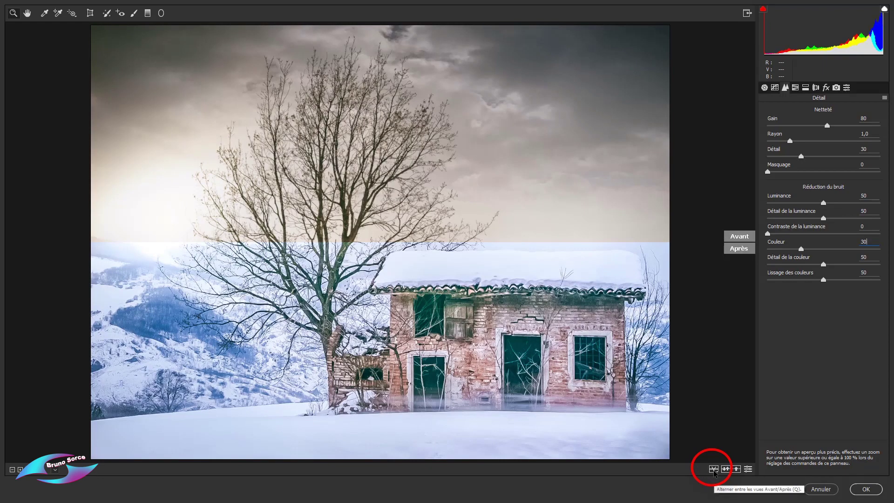
{"action": "left_click", "coordinate": [714, 468]}
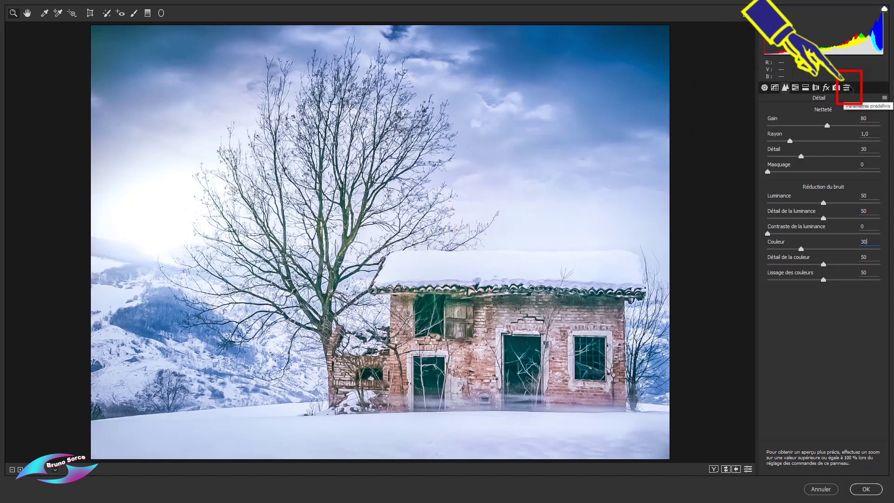
Save the Camera Raw settings as an .xmp file in PAYSAGES DE NEIGE, then apply the filter.
{"action": "left_click", "coordinate": [847, 91]}
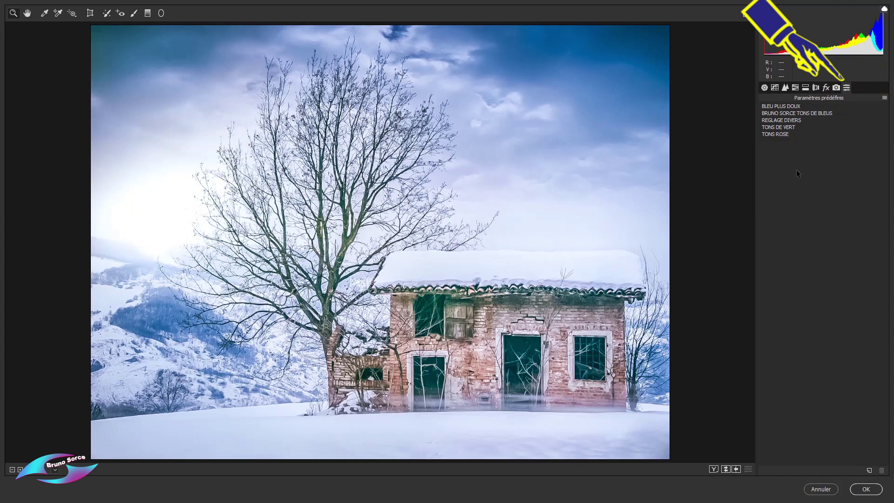
{"action": "left_click", "coordinate": [884, 98]}
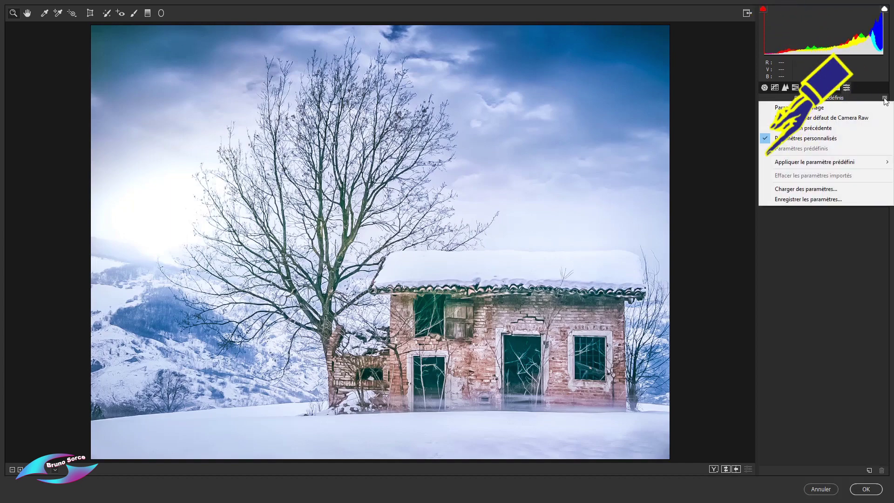
{"action": "left_click", "coordinate": [786, 199]}
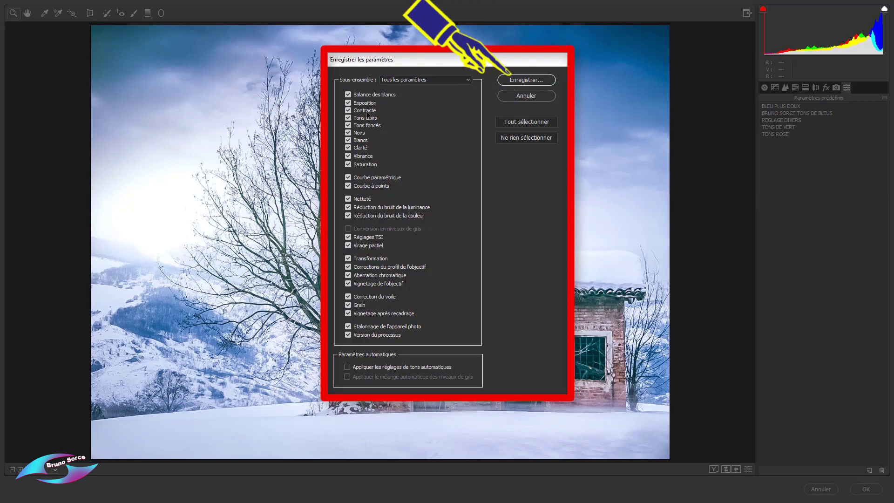
{"action": "left_click", "coordinate": [534, 82]}
{"action": "left_click", "coordinate": [528, 81]}
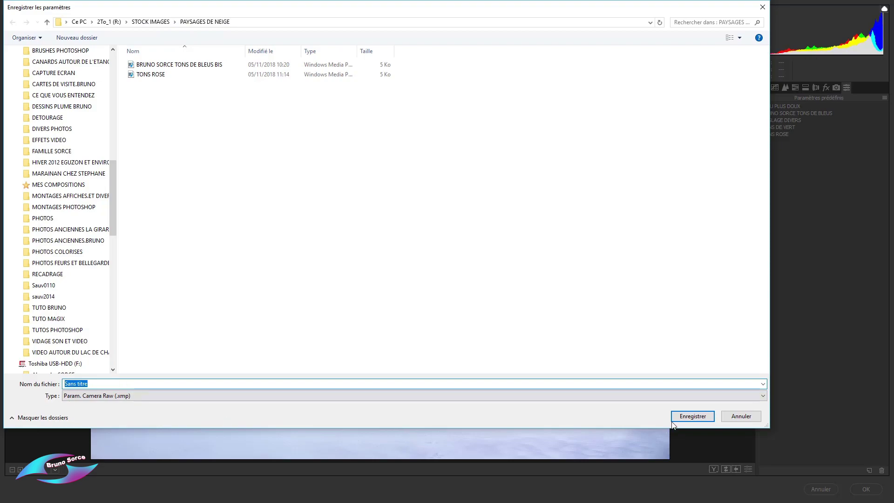
{"action": "left_click", "coordinate": [741, 416]}
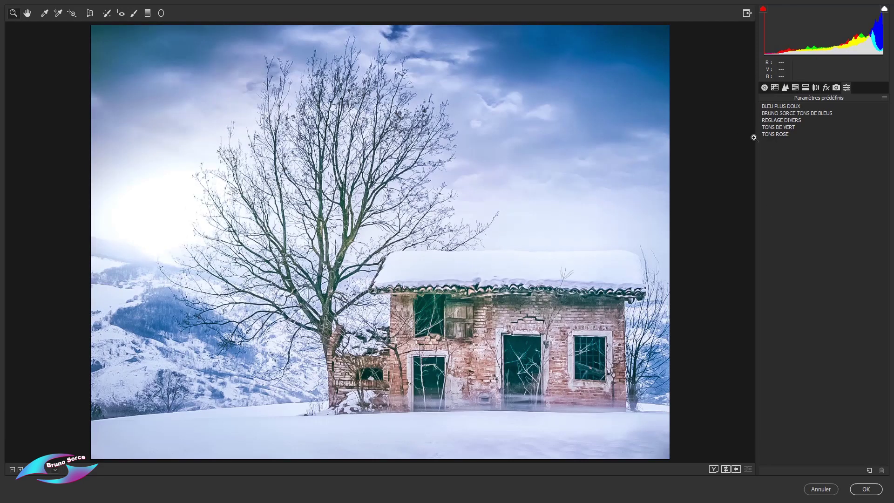
{"action": "left_click", "coordinate": [867, 489]}
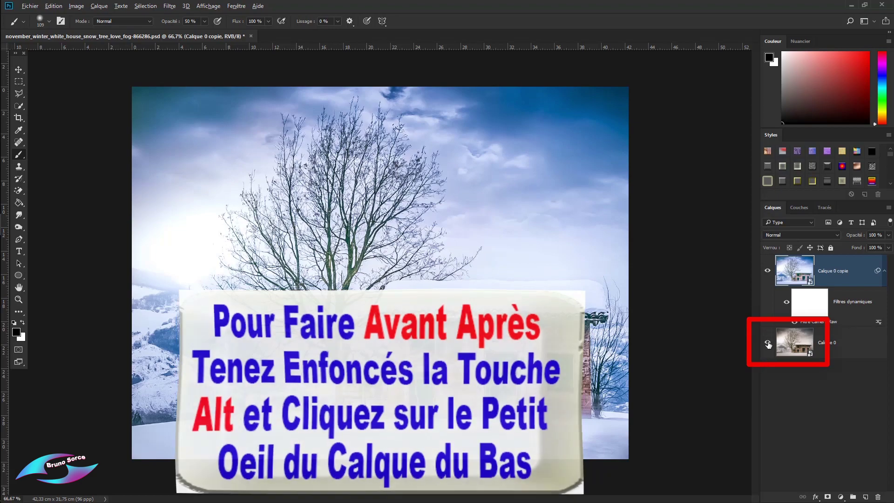
Toggle the edited layer twice to compare before and after, then open the Fichier menu.
{"action": "left_click", "coordinate": [768, 343], "text": "alt"}
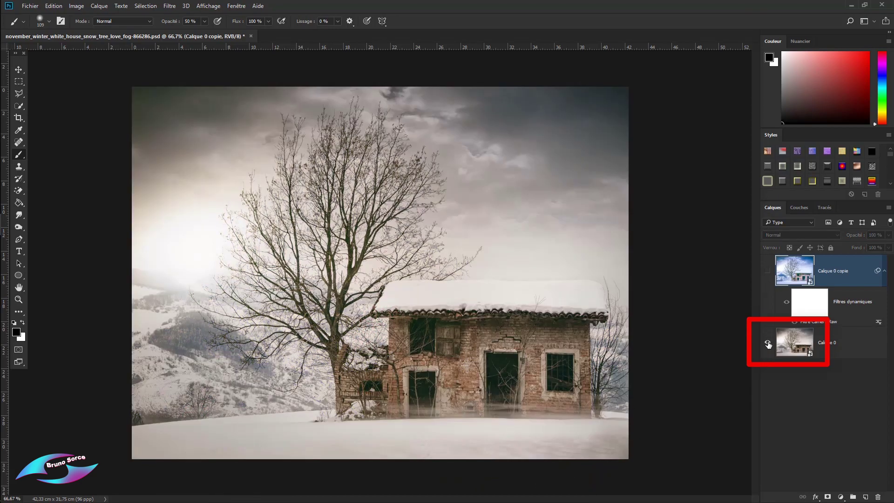
{"action": "left_click", "coordinate": [767, 343], "text": "alt"}
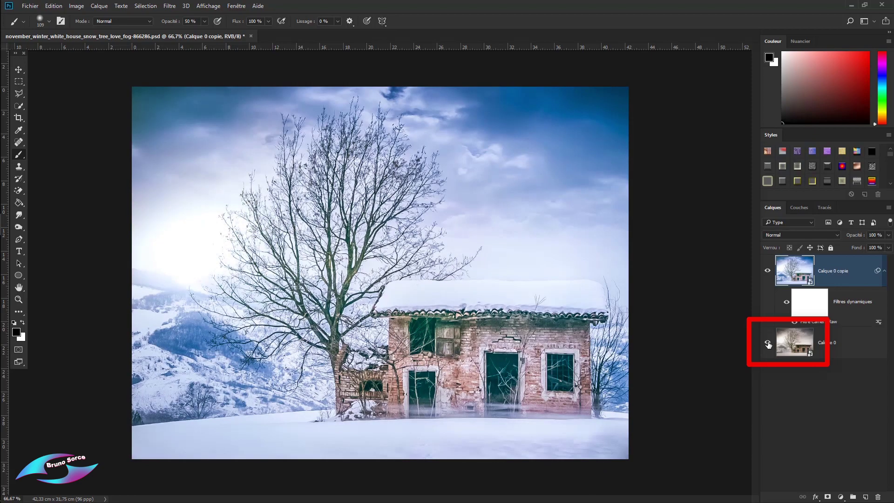
{"action": "left_click", "coordinate": [768, 344], "text": "alt"}
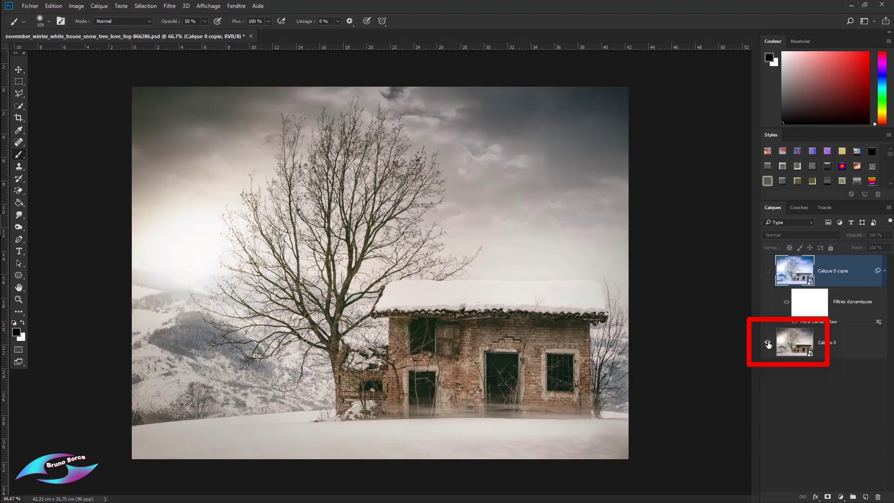
{"action": "left_click", "coordinate": [767, 344], "text": "alt"}
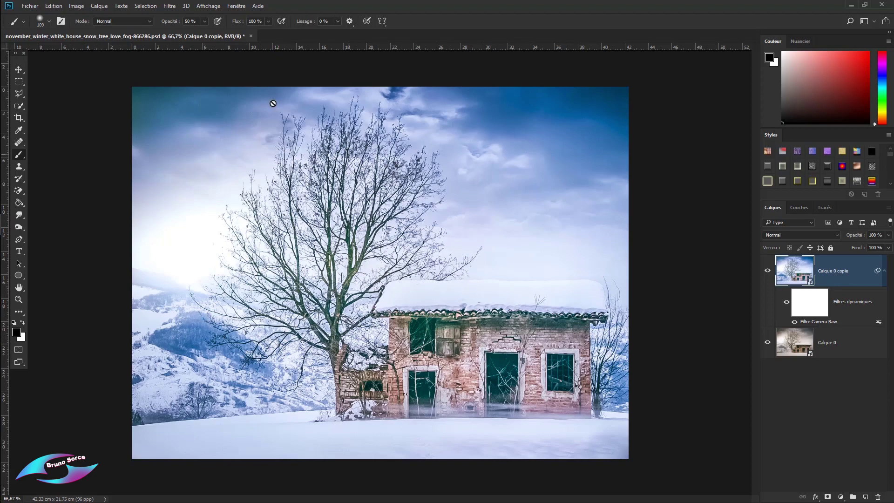
{"action": "left_click", "coordinate": [29, 7]}
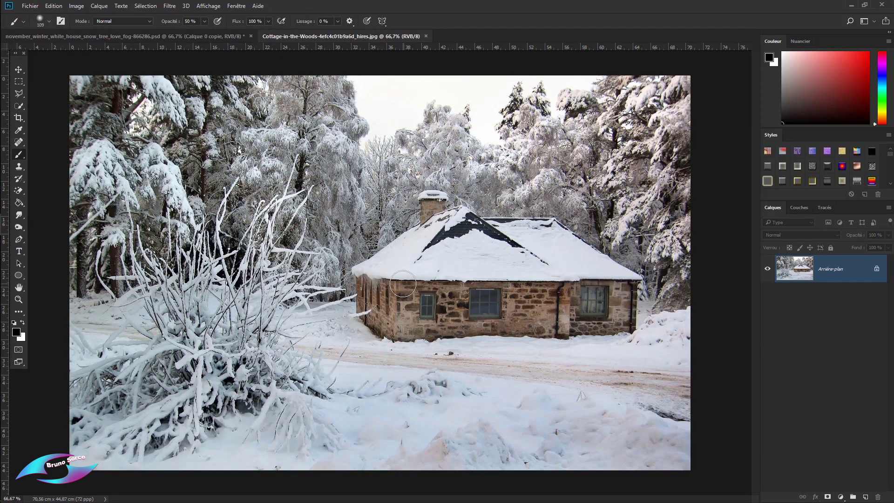
Unlock the cottage photo's background layer as Calque 0 and launch Filtre Camera Raw on it.
{"action": "key", "text": "v"}
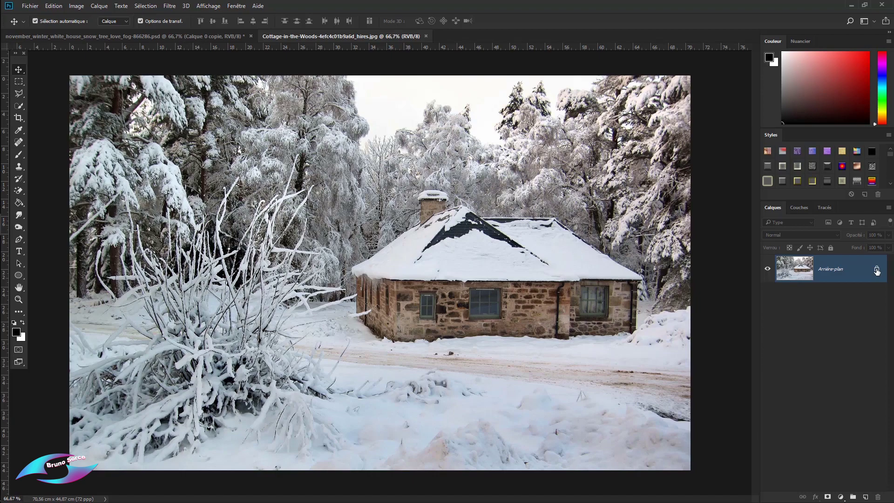
{"action": "left_click", "coordinate": [876, 270]}
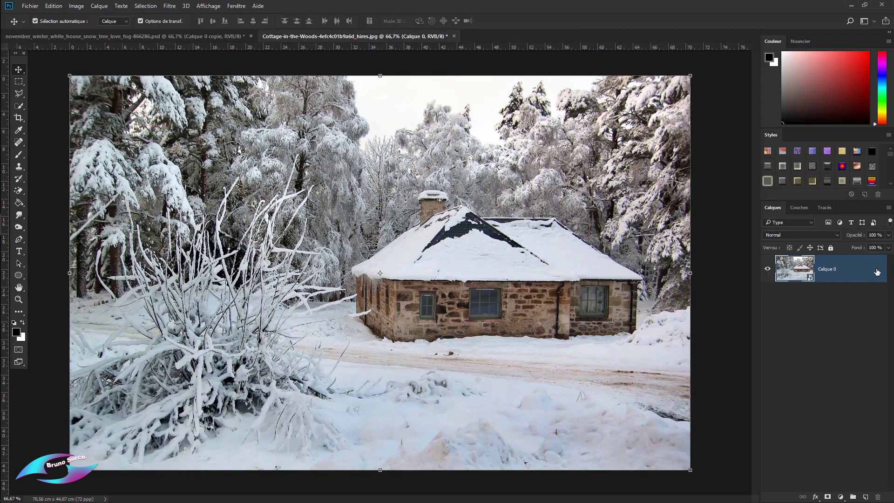
{"action": "left_click", "coordinate": [170, 6]}
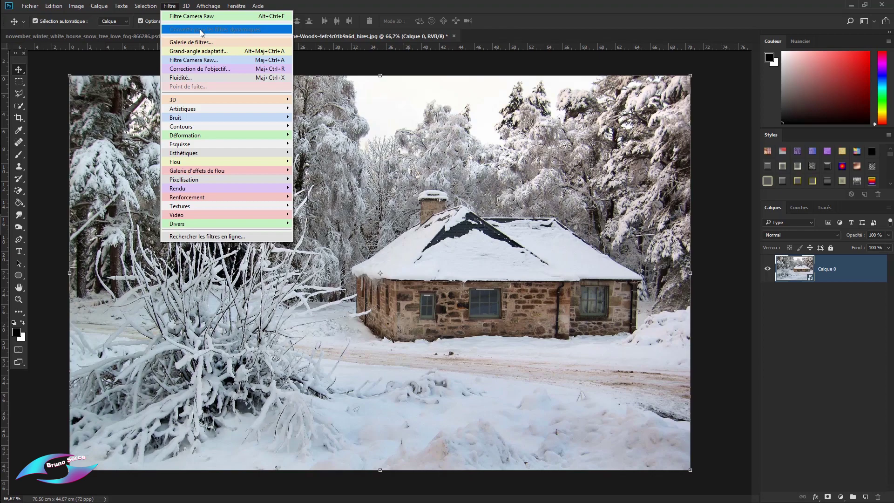
{"action": "left_click", "coordinate": [199, 61]}
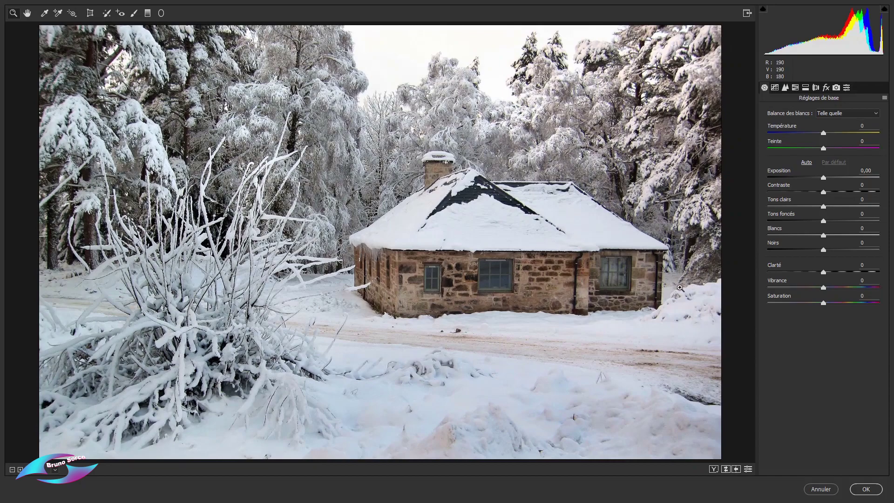
Try the BLEU PLUS DOUX, blue-tone and TONS DE VERT presets, then settle on TONS ROSE for the cottage.
{"action": "left_click", "coordinate": [846, 87]}
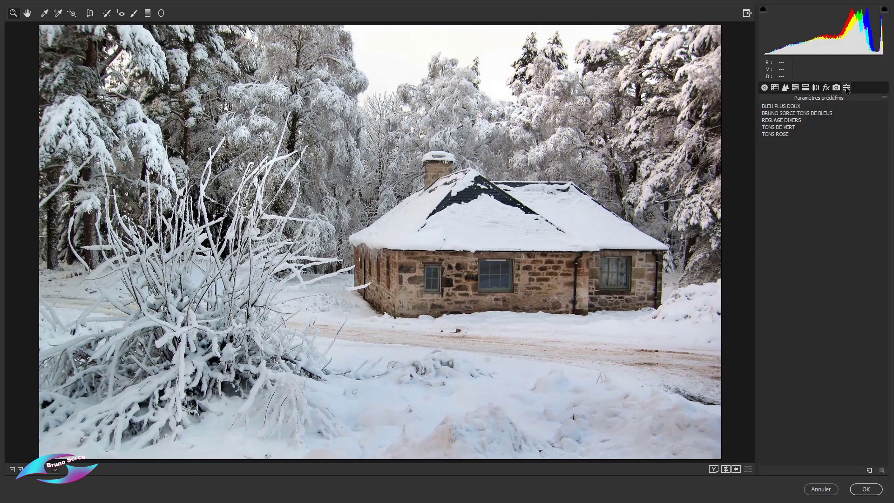
{"action": "left_click", "coordinate": [784, 108]}
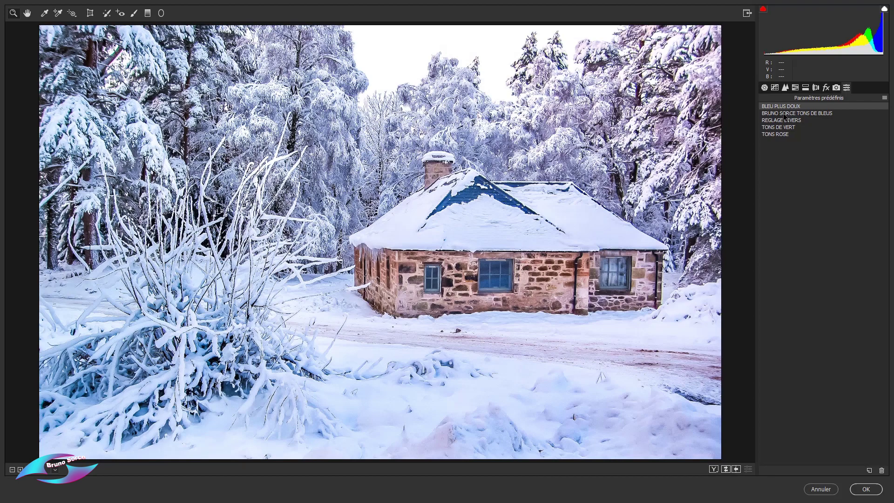
{"action": "left_click", "coordinate": [784, 114]}
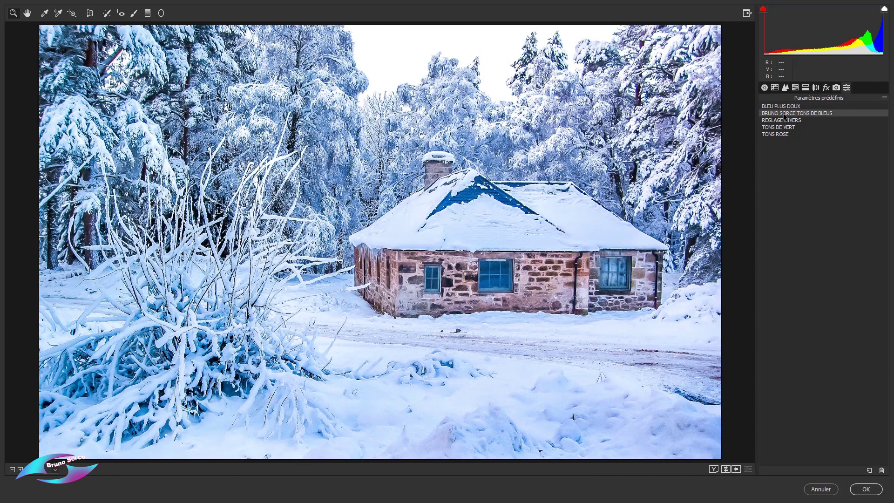
{"action": "left_click", "coordinate": [778, 127]}
{"action": "left_click", "coordinate": [778, 135]}
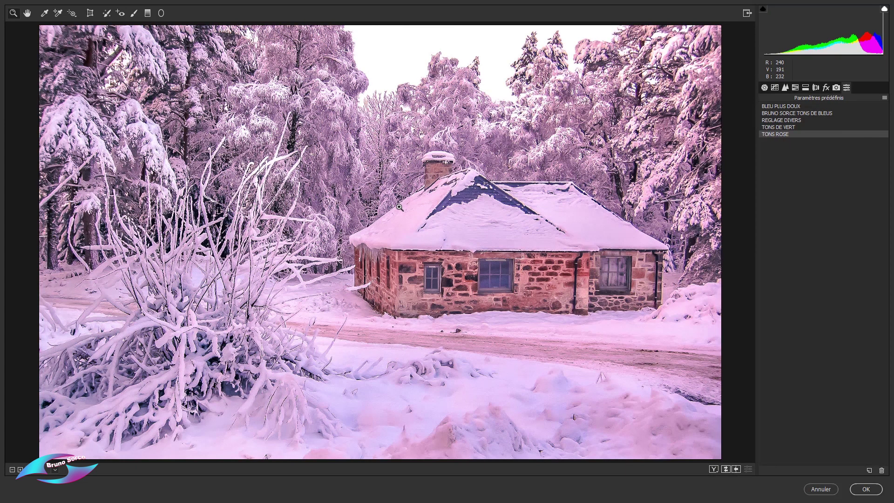
{"action": "left_click", "coordinate": [763, 88]}
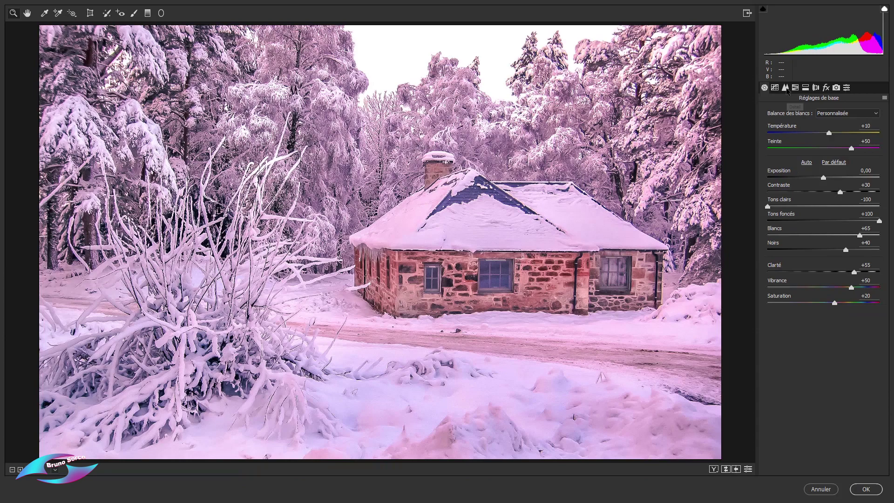
Review Detail and Split Toning settings, try REGLAGE DIVERS, then cancel the Camera Raw filter on the cottage.
{"action": "left_click", "coordinate": [785, 87]}
{"action": "left_click", "coordinate": [805, 87]}
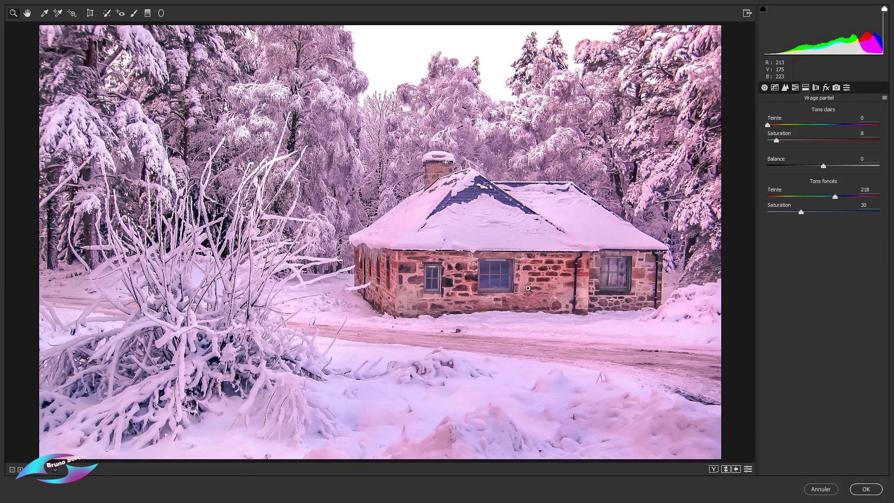
{"action": "left_click", "coordinate": [846, 88]}
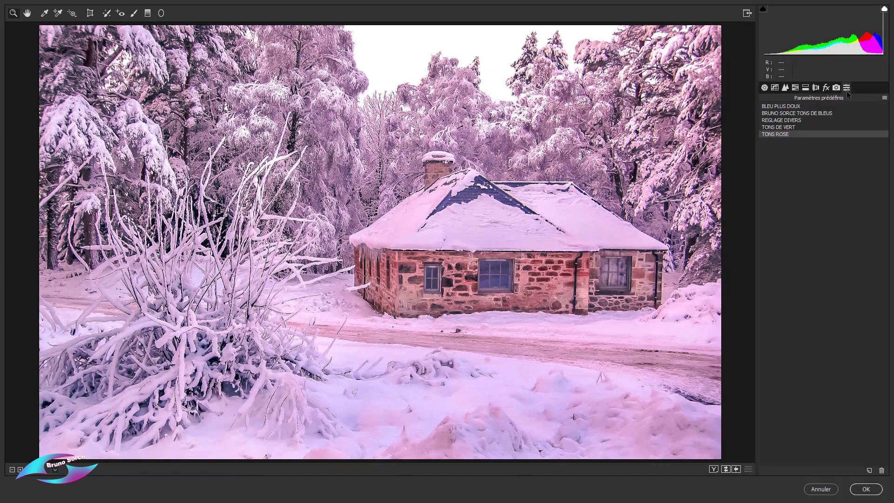
{"action": "left_click", "coordinate": [787, 120]}
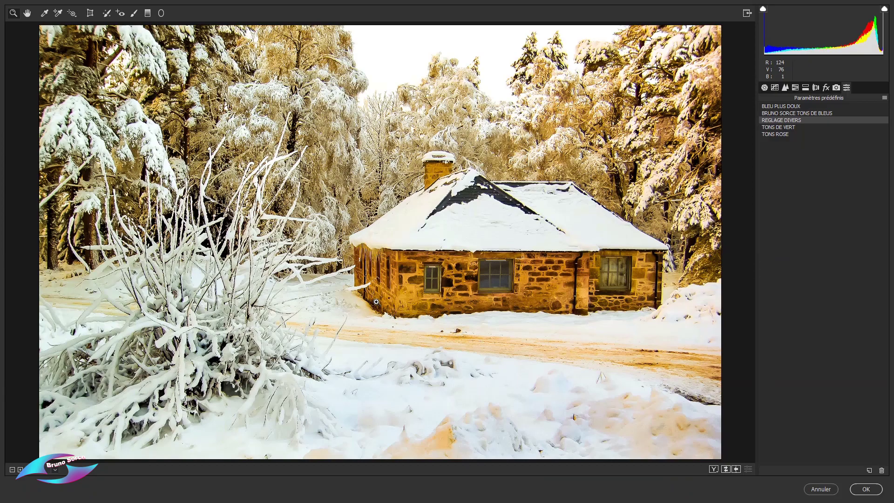
{"action": "left_click", "coordinate": [833, 489]}
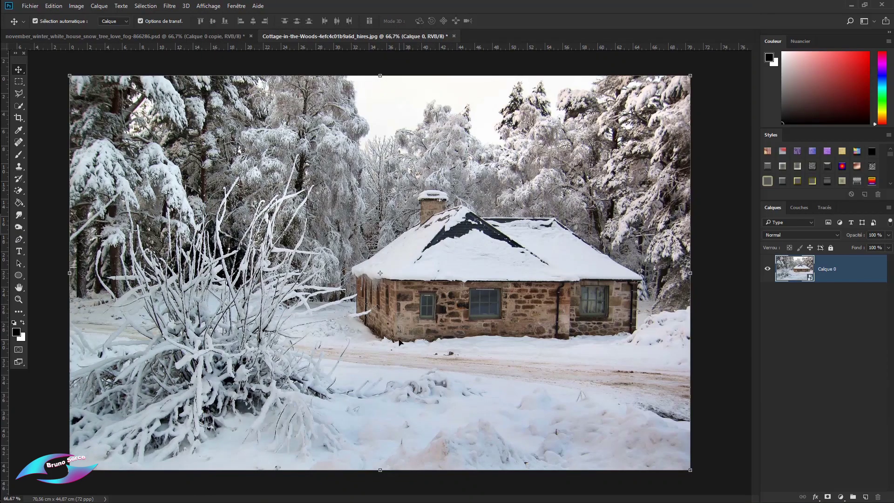
{"action": "left_click", "coordinate": [29, 6]}
Unlock the snow-girl photo's background, duplicate it with Ctrl+J, and open Camera Raw on the copy.
{"action": "left_click", "coordinate": [319, 160]}
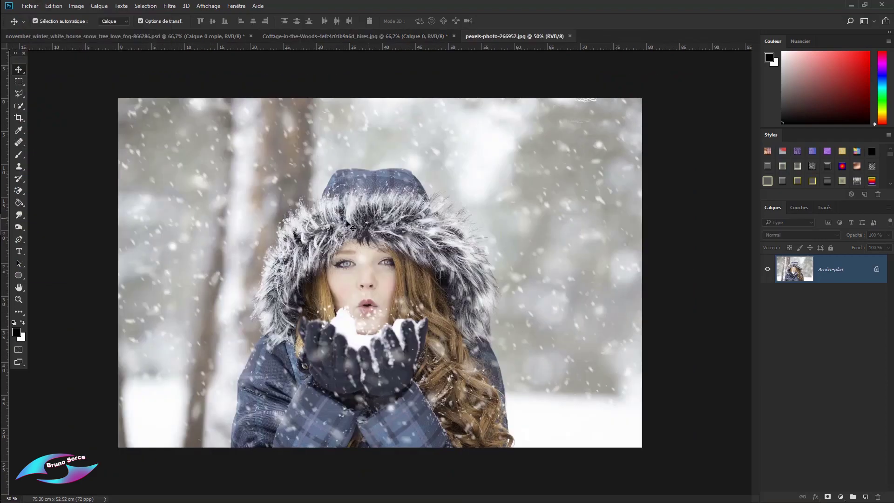
{"action": "left_click", "coordinate": [875, 271]}
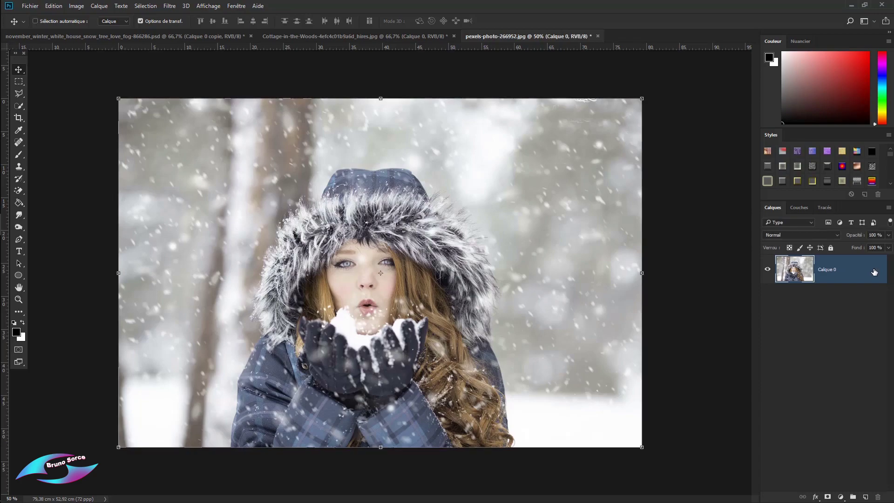
{"action": "key", "text": "ctrl+j"}
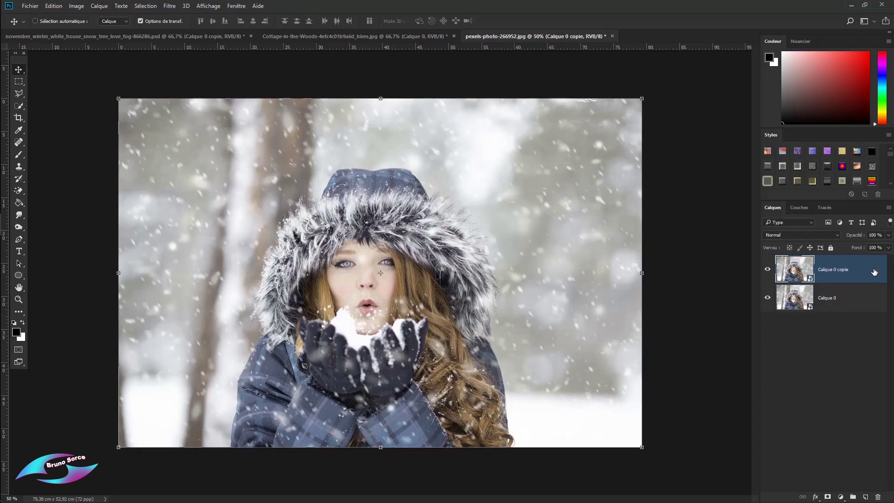
{"action": "left_click", "coordinate": [170, 6]}
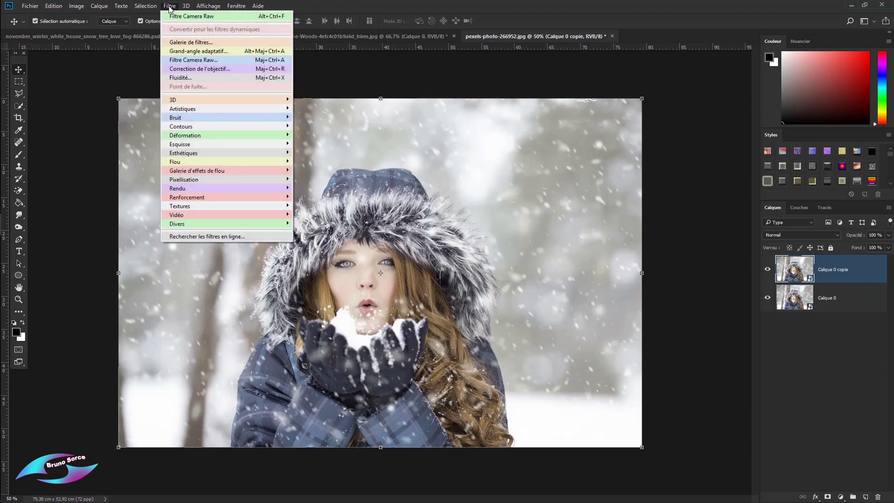
{"action": "left_click", "coordinate": [179, 61]}
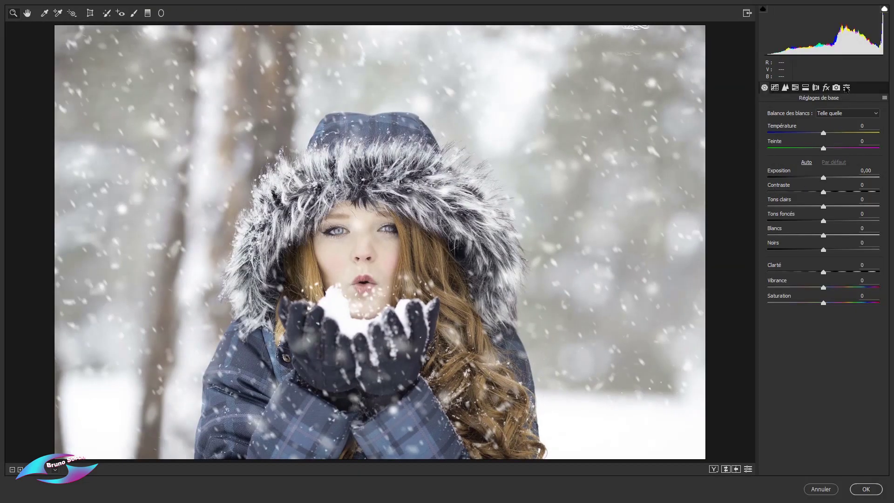
Apply the BRUNO SORCE TONS DE BLEUS preset to the copy after trying BLEU PLUS DOUX.
{"action": "left_click", "coordinate": [846, 87]}
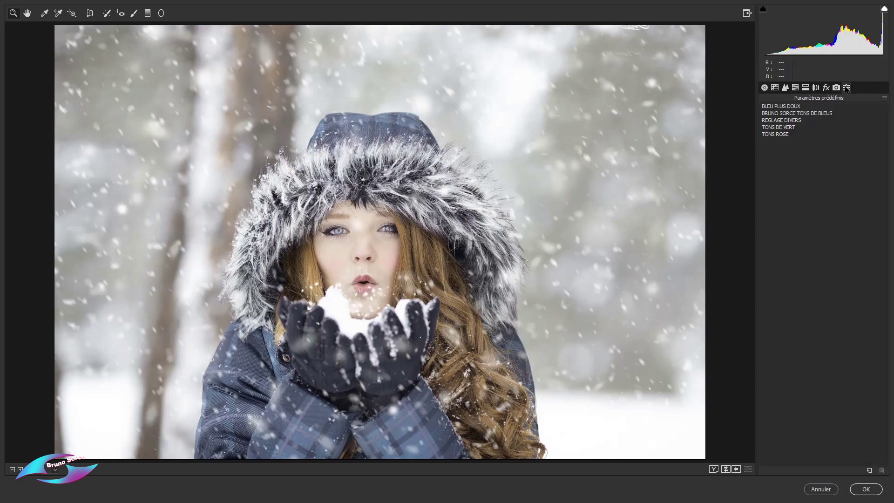
{"action": "left_click", "coordinate": [777, 107]}
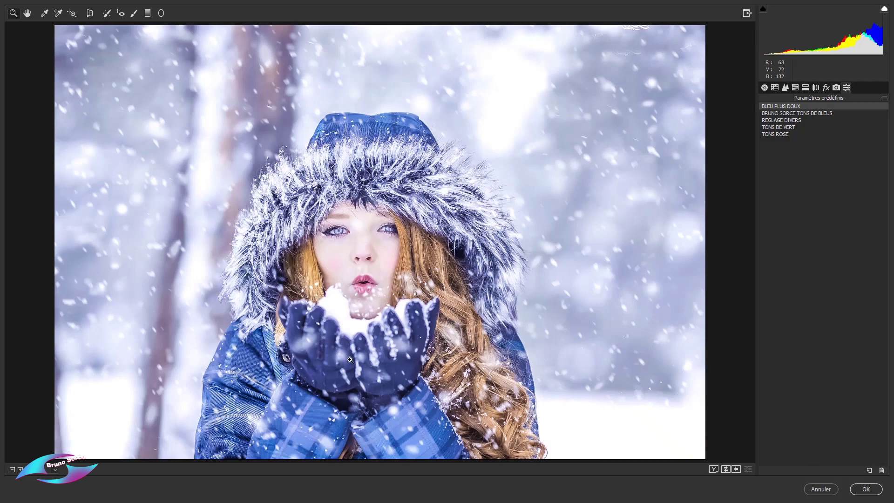
{"action": "left_click", "coordinate": [811, 114]}
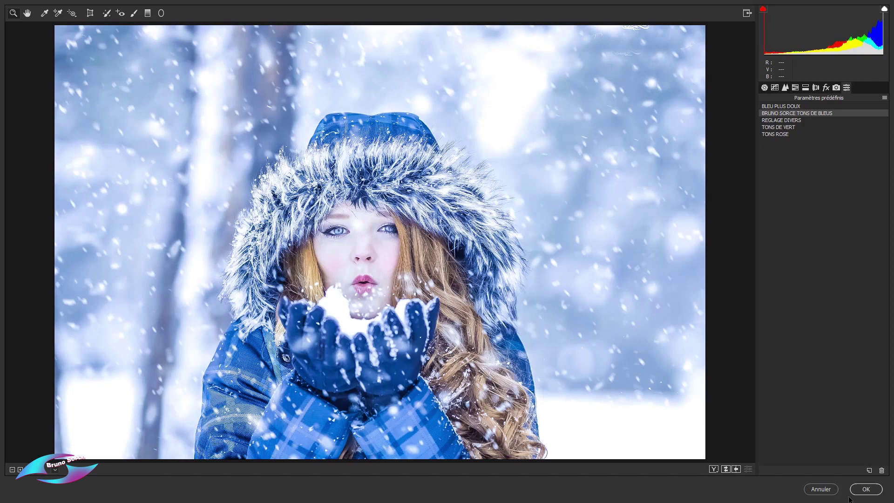
{"action": "left_click", "coordinate": [864, 490]}
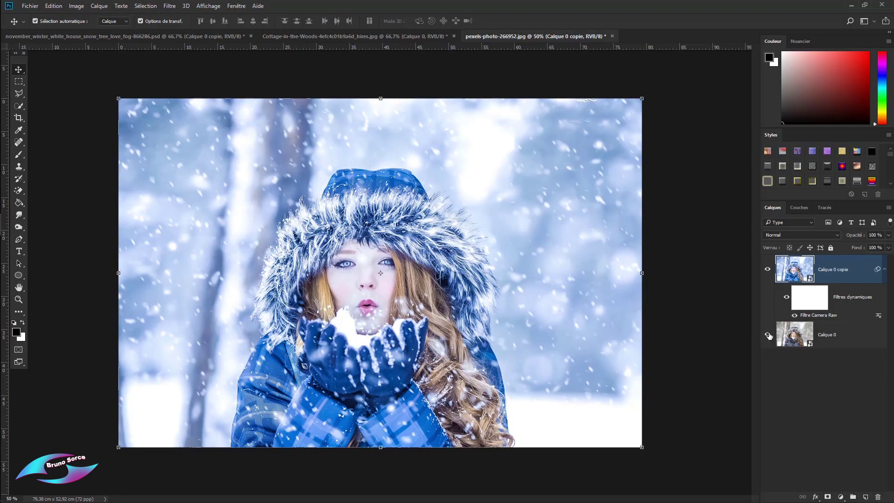
Hide and reshow Calque 0 copie to compare the blue-filtered photo with the original.
{"action": "left_click", "coordinate": [768, 335], "text": "alt"}
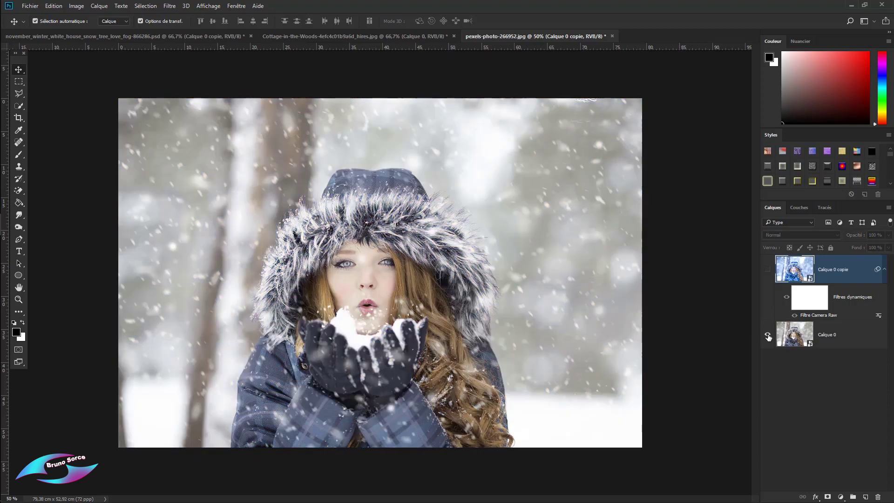
{"action": "left_click", "coordinate": [768, 335], "text": "alt"}
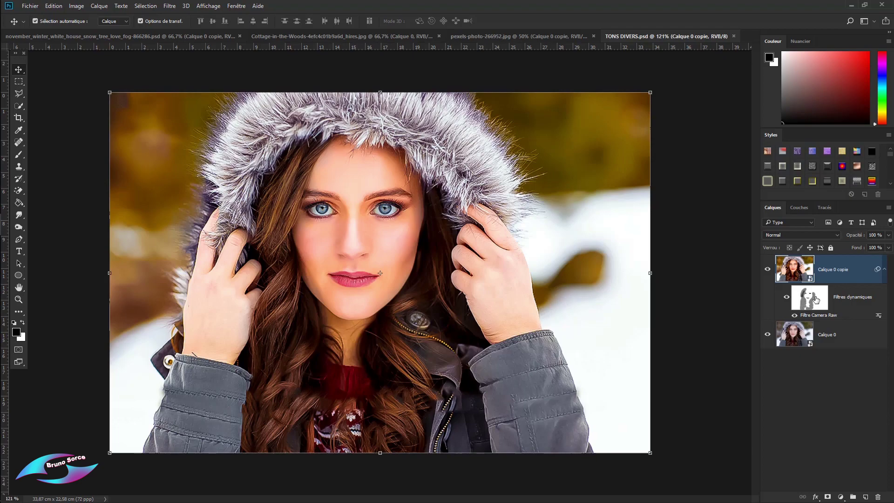
Paint white on the portrait's Camera Raw filter mask, then fill the whole mask with white.
{"action": "left_click", "coordinate": [807, 300]}
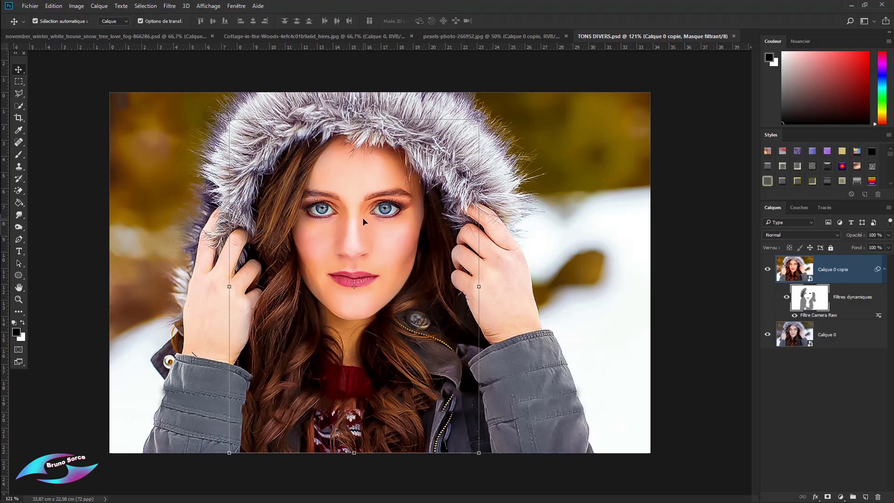
{"action": "key", "text": "b"}
{"action": "key", "text": "x"}
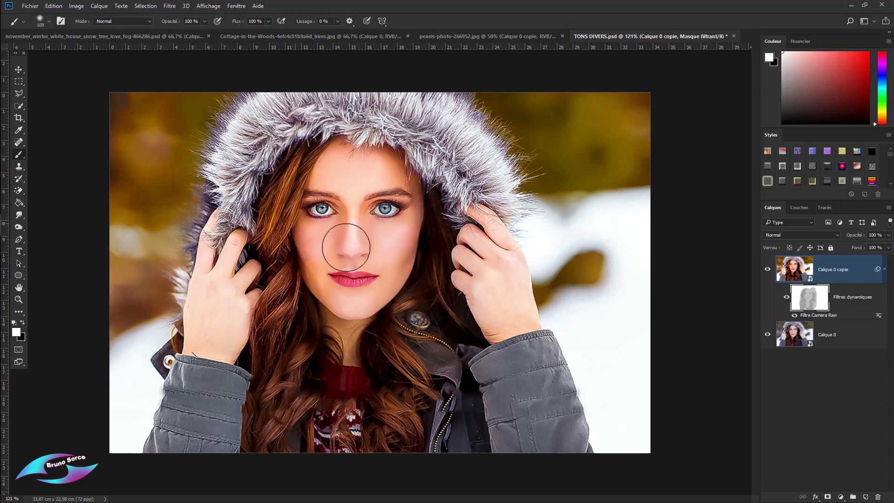
{"action": "left_click_drag", "start_coordinate": [346, 247], "coordinate": [395, 259]}
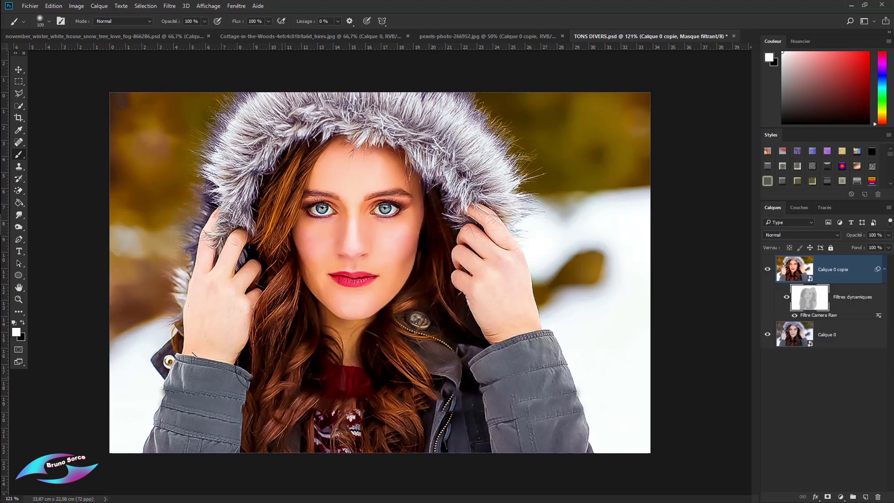
{"action": "key", "text": "alt+BackSpace"}
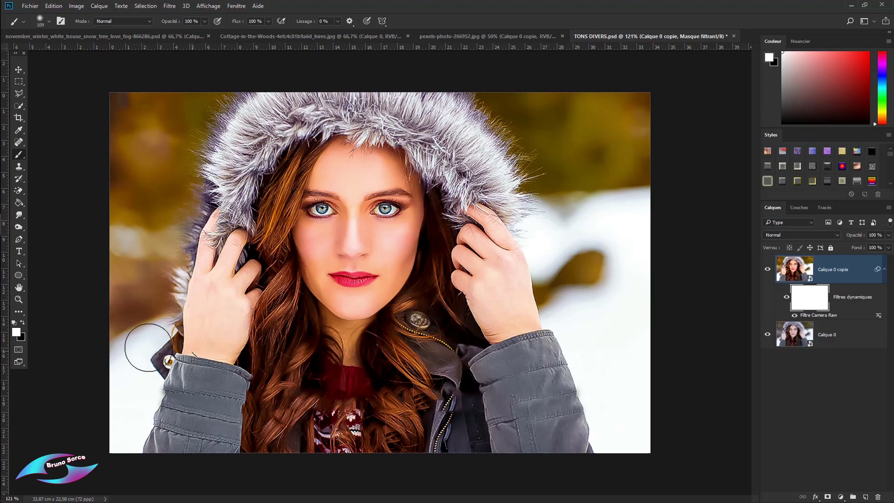
With a black, lower-opacity brush, paint the filter off the hair on both sides of the face.
{"action": "left_click", "coordinate": [22, 322]}
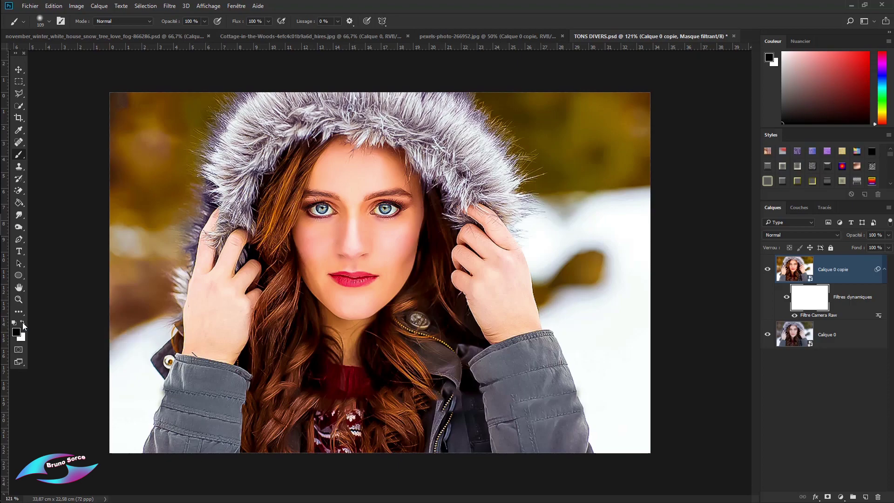
{"action": "right_click", "coordinate": [20, 156]}
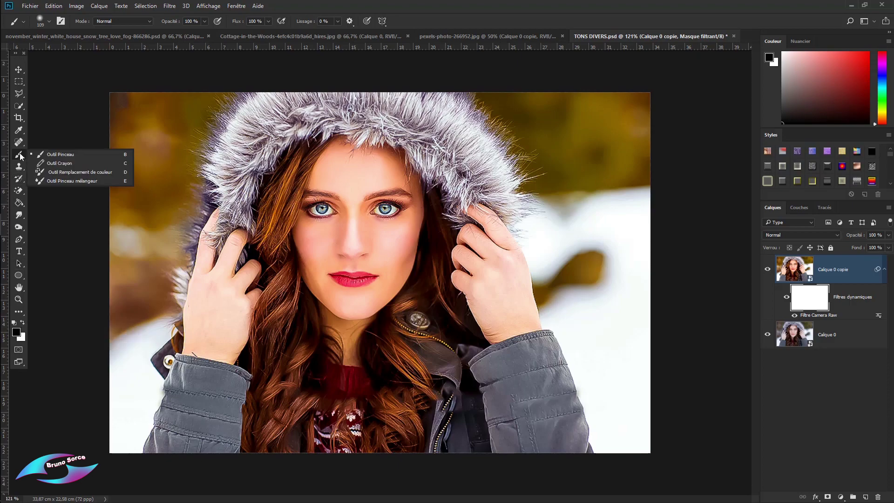
{"action": "left_click", "coordinate": [54, 155]}
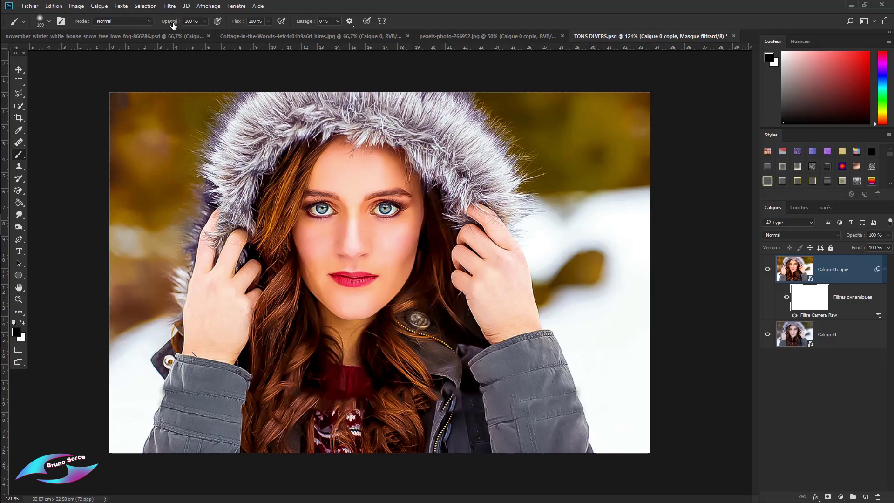
{"action": "left_click_drag", "start_coordinate": [172, 23], "coordinate": [155, 25]}
{"action": "mouse_move", "coordinate": [299, 153]}
{"action": "left_mouse_down"}
{"action": "mouse_move", "coordinate": [276, 252]}
{"action": "mouse_move", "coordinate": [285, 325]}
{"action": "mouse_move", "coordinate": [269, 430]}
{"action": "left_mouse_up"}
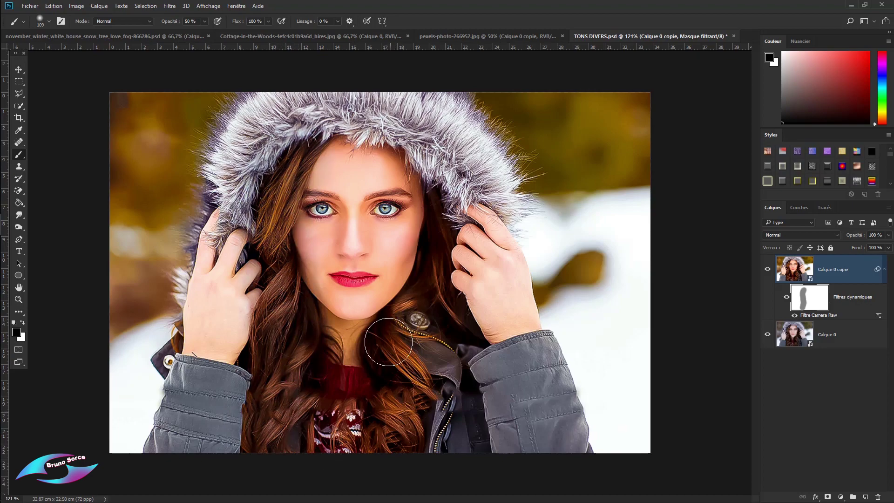
{"action": "mouse_move", "coordinate": [388, 342]}
{"action": "left_mouse_down"}
{"action": "mouse_move", "coordinate": [419, 419]}
{"action": "mouse_move", "coordinate": [418, 363]}
{"action": "left_mouse_up"}
{"action": "left_click_drag", "start_coordinate": [437, 215], "coordinate": [425, 424]}
Resize the brush from 24 px to 80 px, lower opacity further, and soften the filter over face and chin.
{"action": "right_click", "coordinate": [403, 221]}
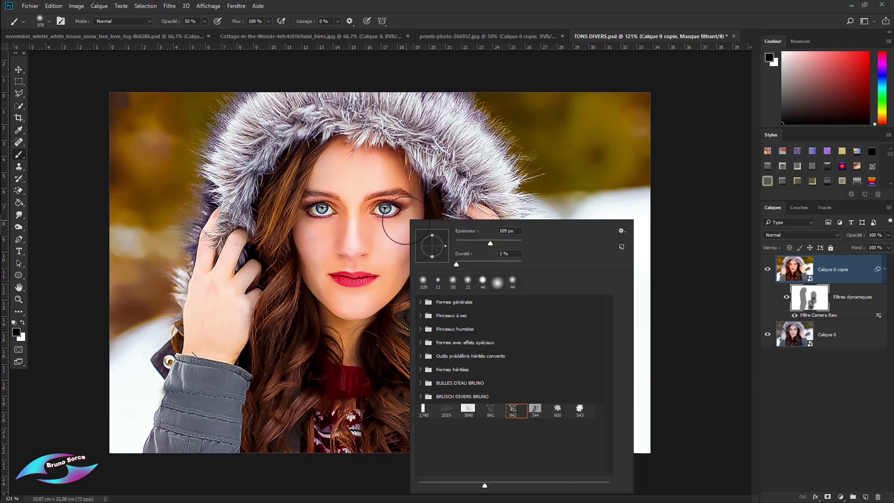
{"action": "left_click", "coordinate": [462, 241]}
{"action": "key", "text": "Return"}
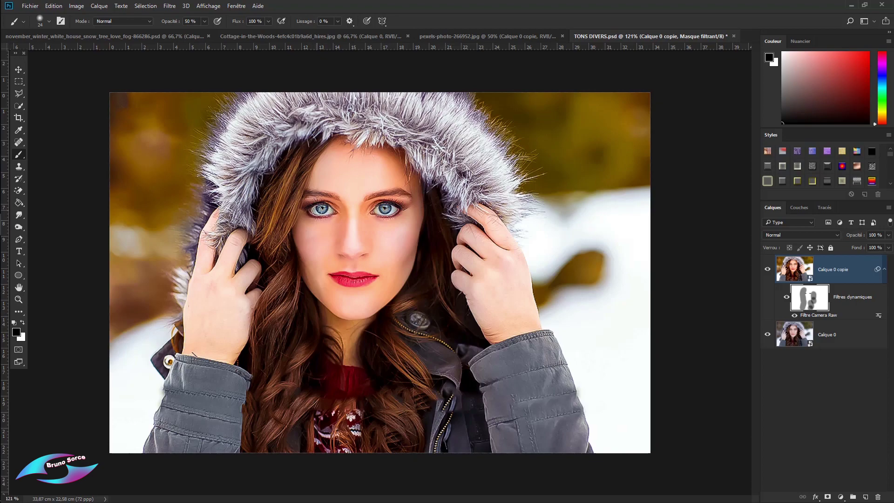
{"action": "right_click", "coordinate": [389, 214]}
{"action": "left_click_drag", "start_coordinate": [439, 238], "coordinate": [465, 237]}
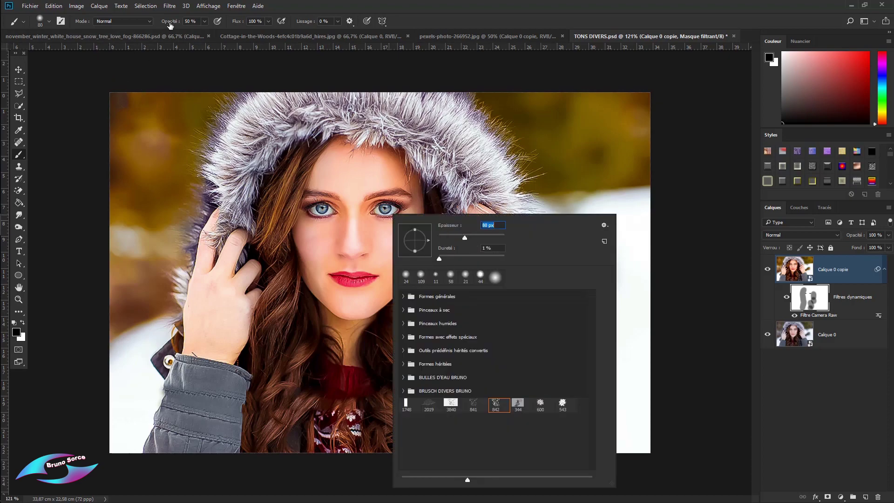
{"action": "left_click_drag", "start_coordinate": [170, 24], "coordinate": [168, 25]}
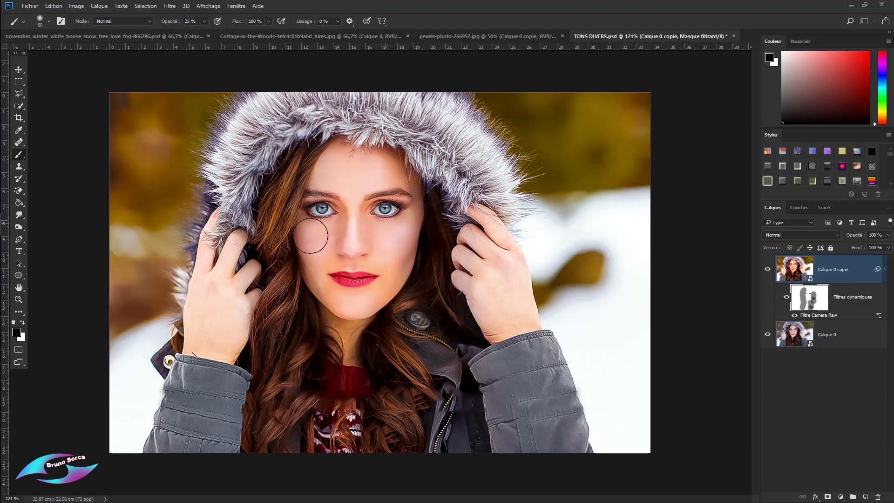
{"action": "left_click_drag", "start_coordinate": [414, 260], "coordinate": [340, 337]}
{"action": "left_click", "coordinate": [767, 335], "text": "alt"}
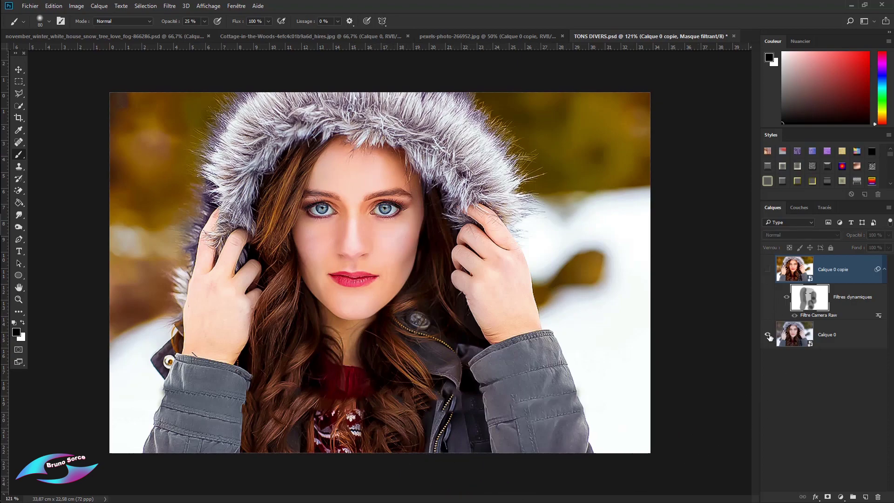
{"action": "left_click", "coordinate": [768, 335], "text": "alt"}
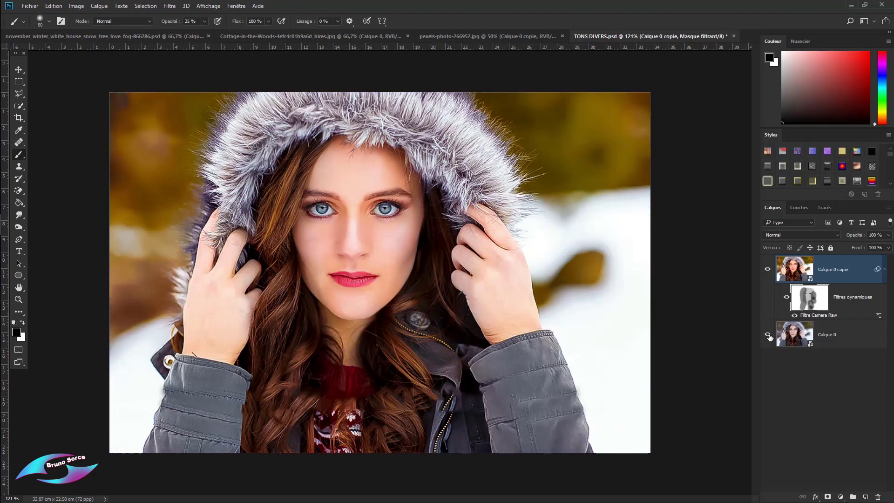